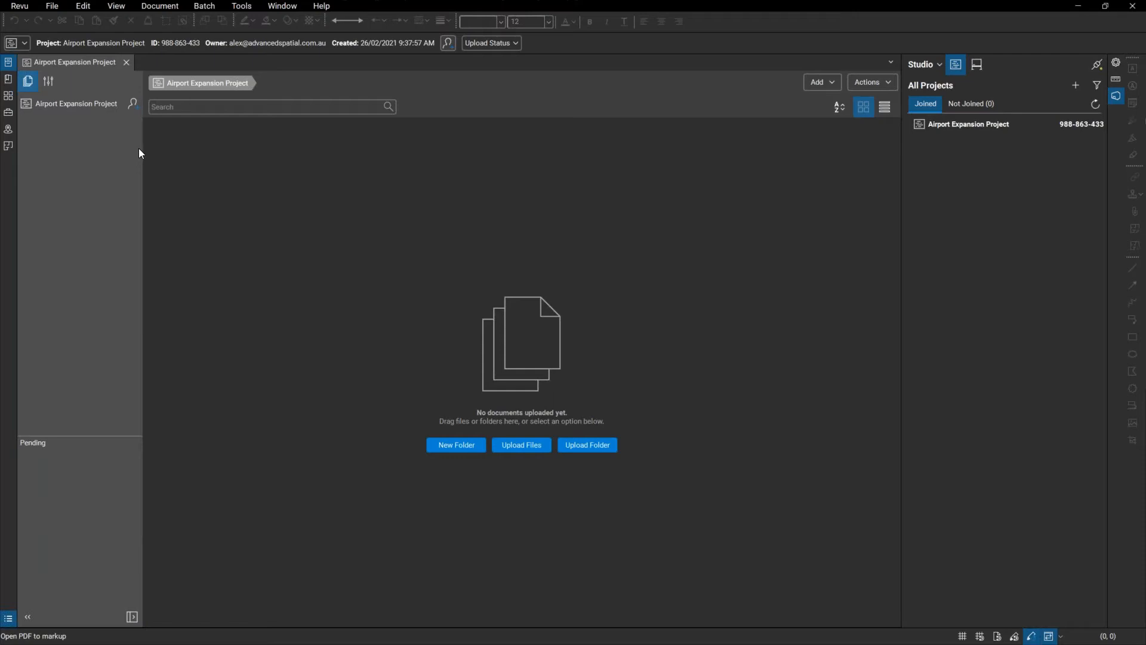
Step: Open the Airport Expansion Project's settings and review its user access list and attendee permissions
click(49, 83)
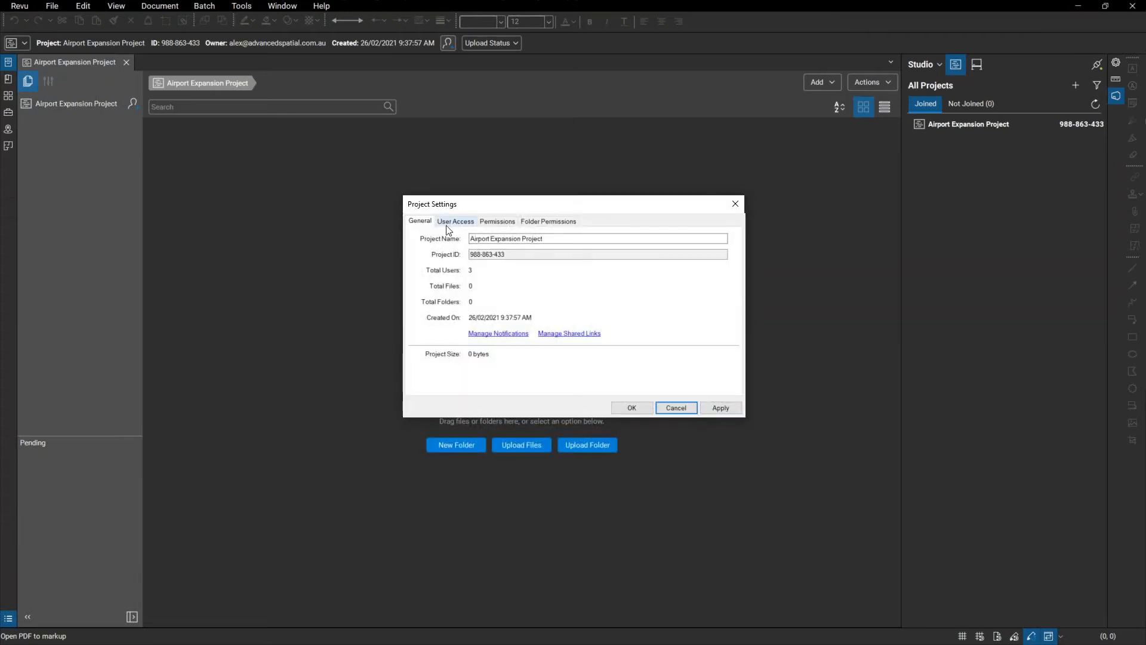
click(460, 224)
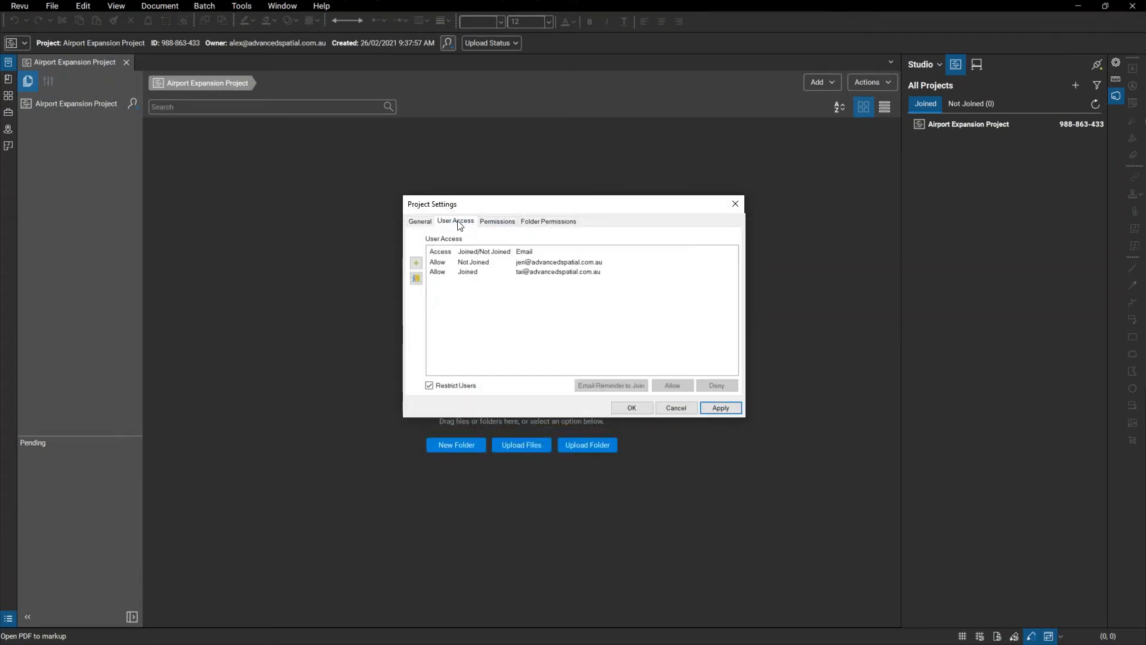
click(498, 225)
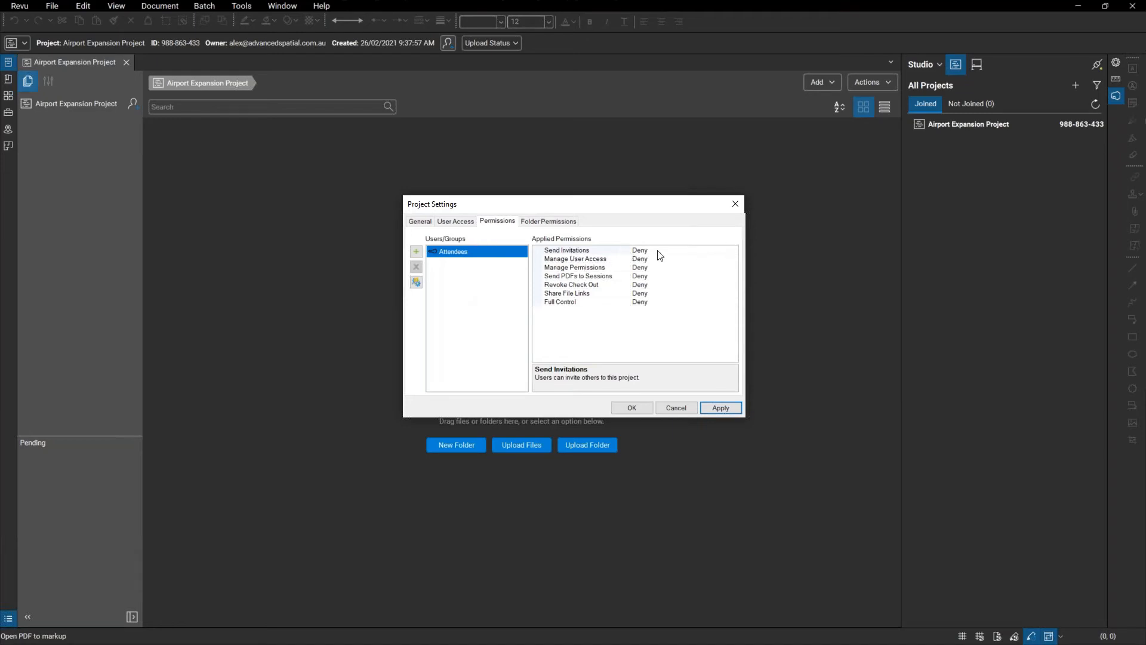
Step: Try the Attendees group's Full Control permission as Allow, back to Deny, and Allow again
click(651, 302)
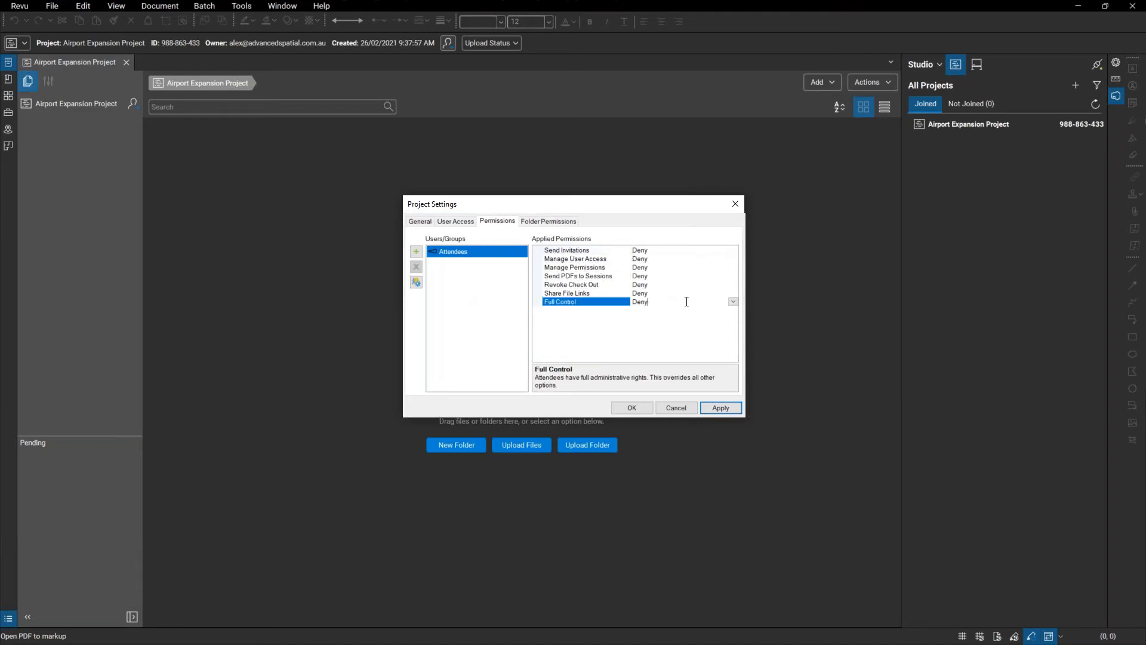
click(734, 303)
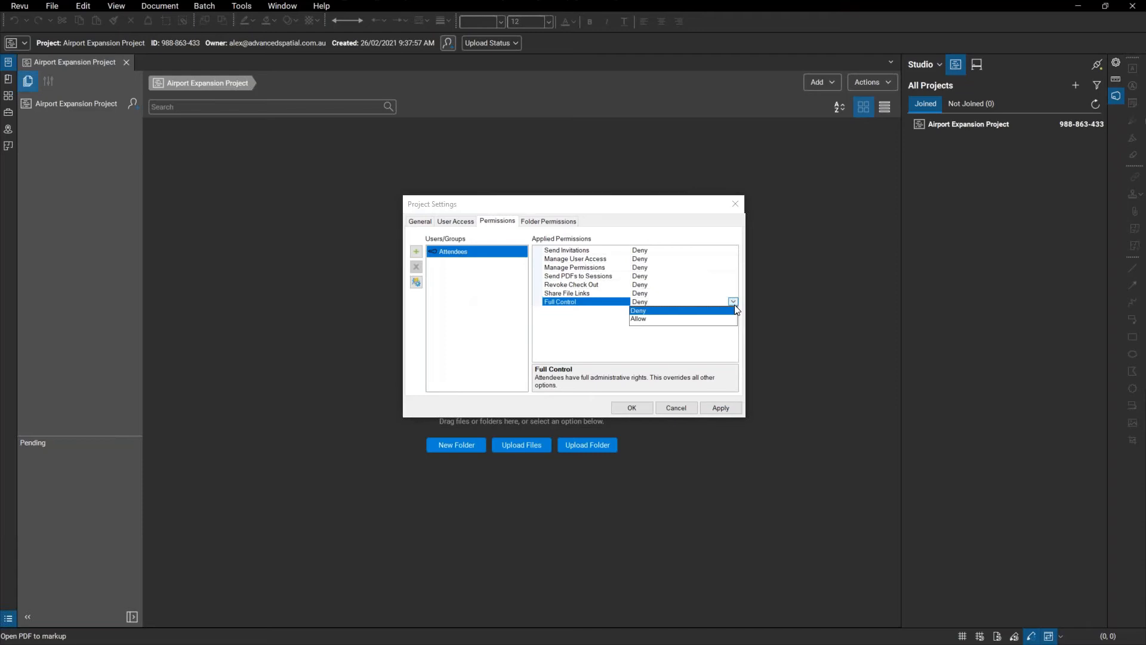
click(641, 317)
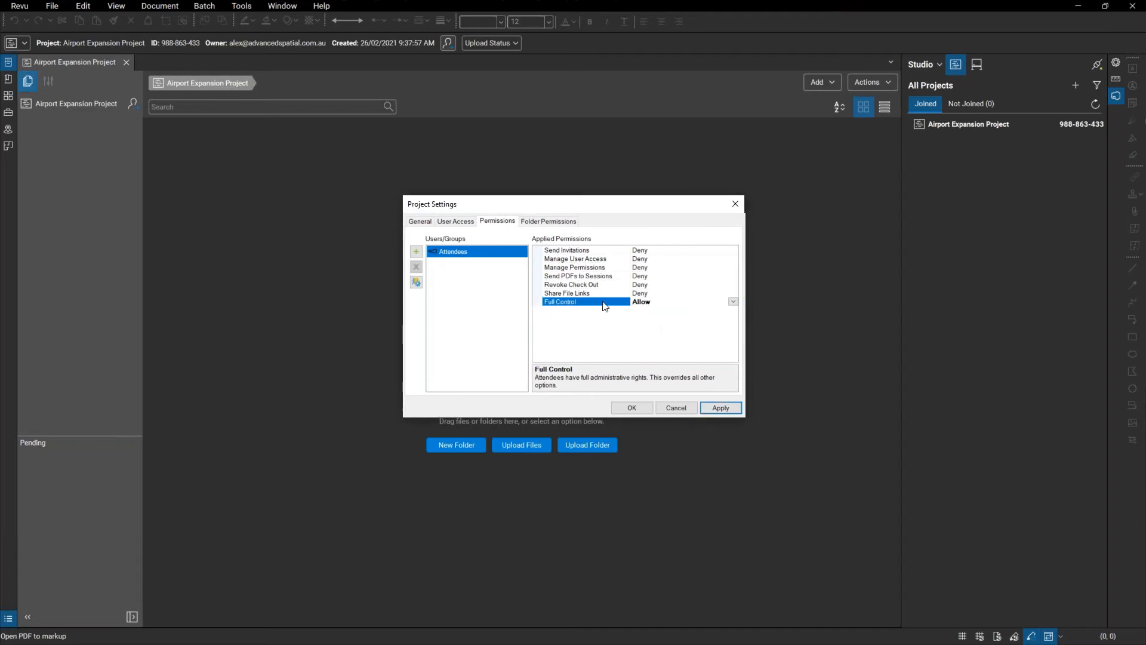
click(733, 301)
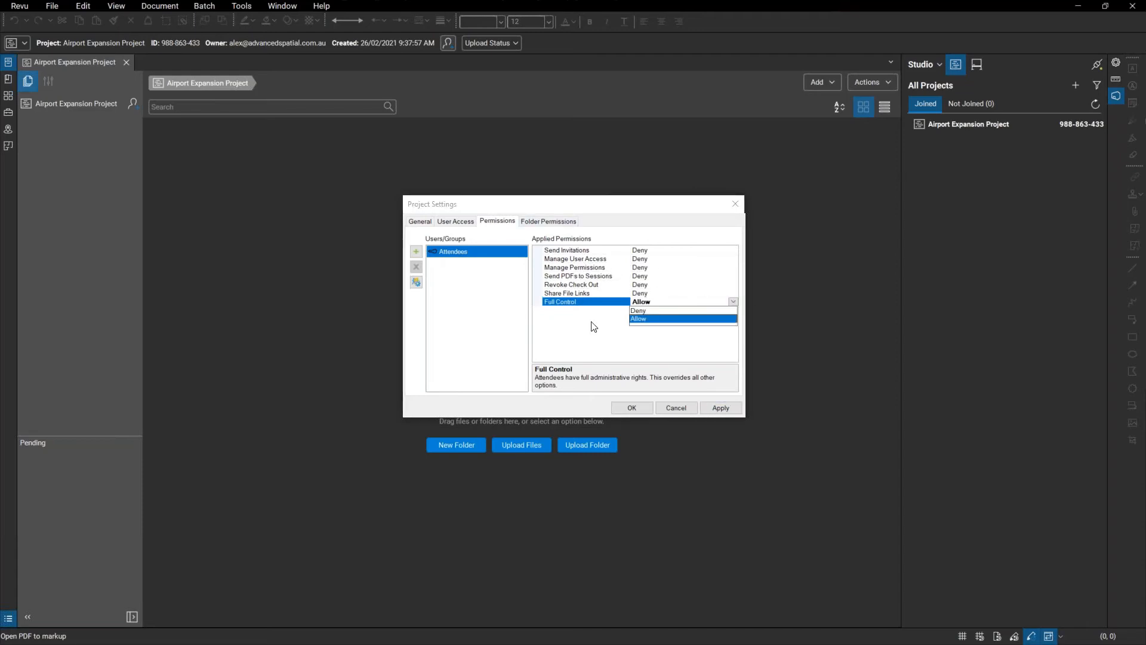
click(643, 309)
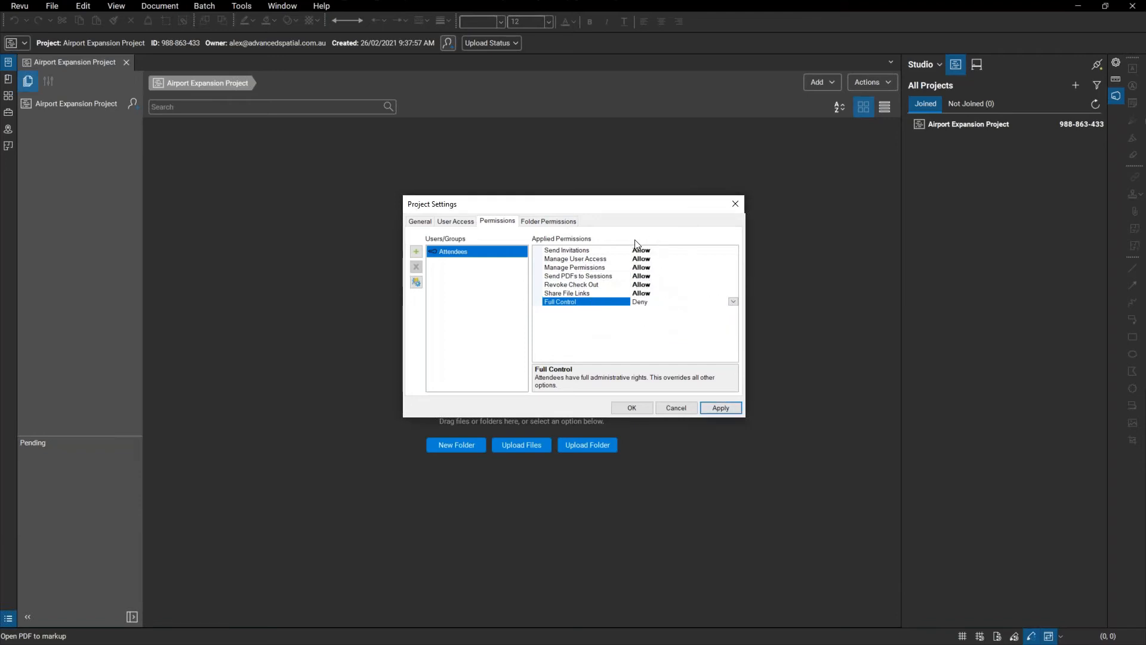
click(734, 302)
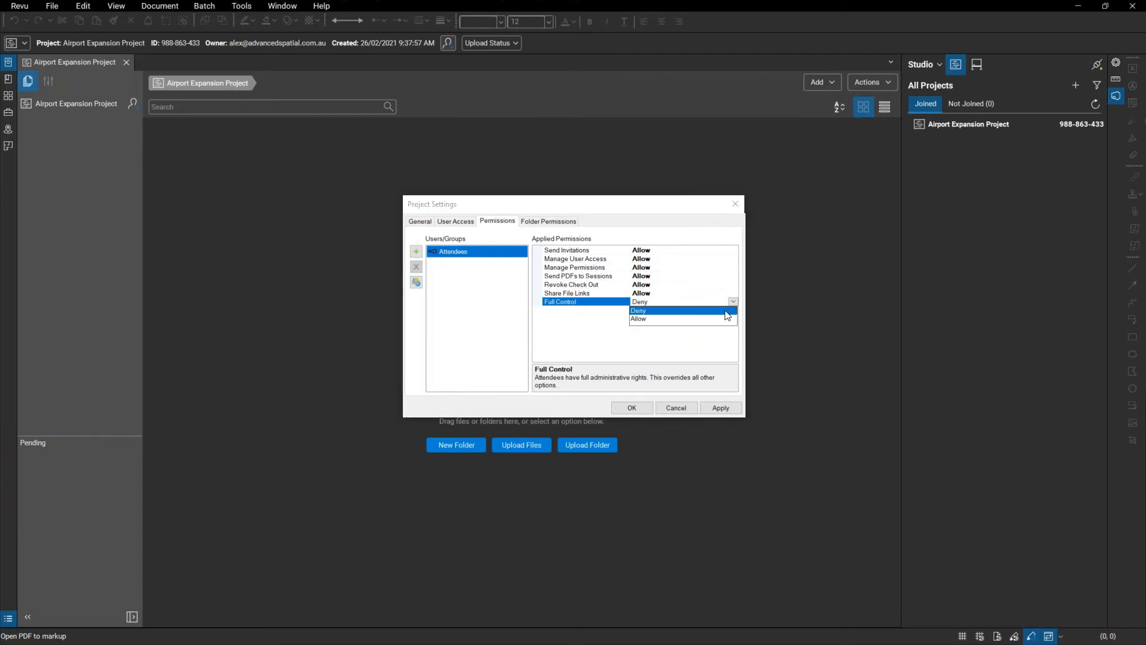
click(697, 323)
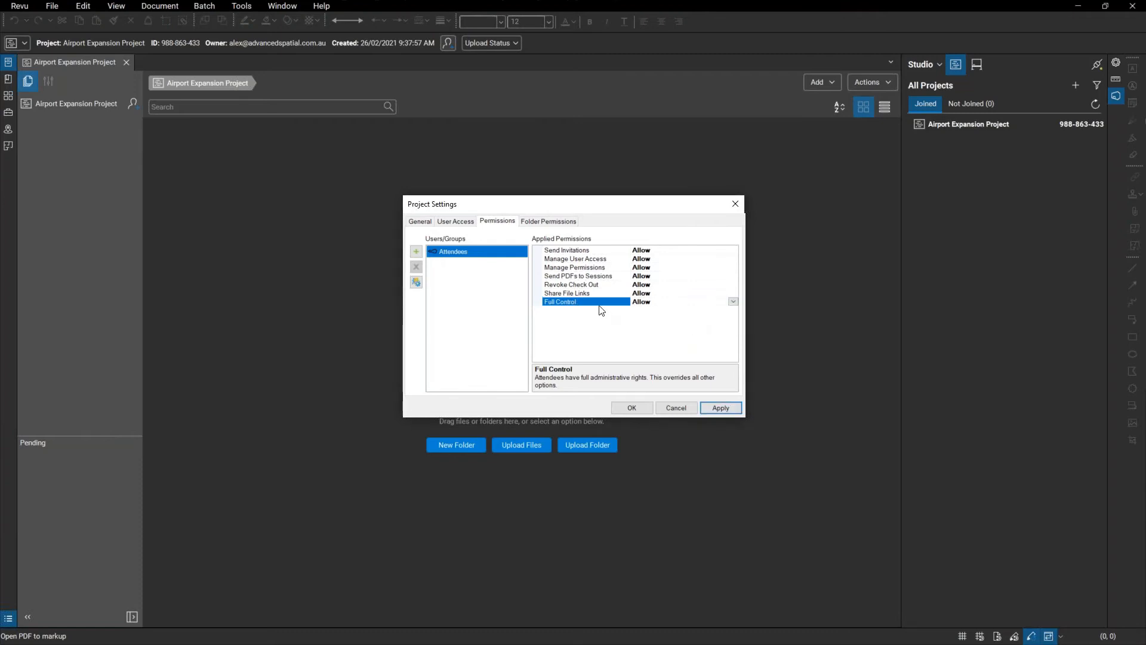
Step: Review the user access, attendee permissions and folder permissions, and close the project settings without applying changes
click(455, 221)
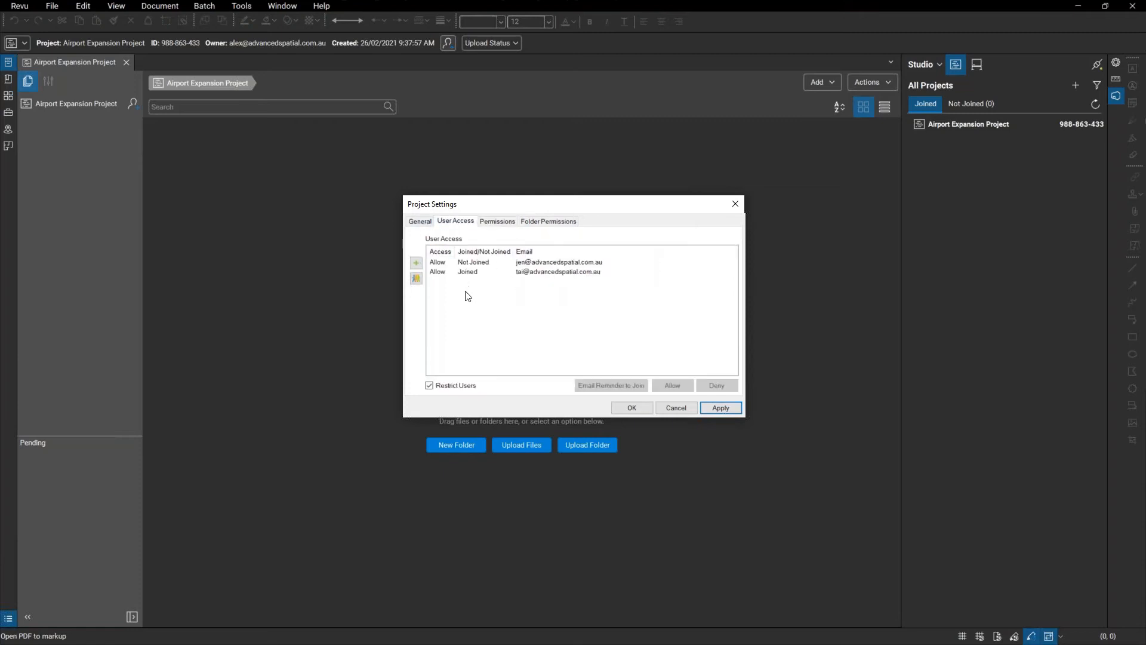
click(486, 222)
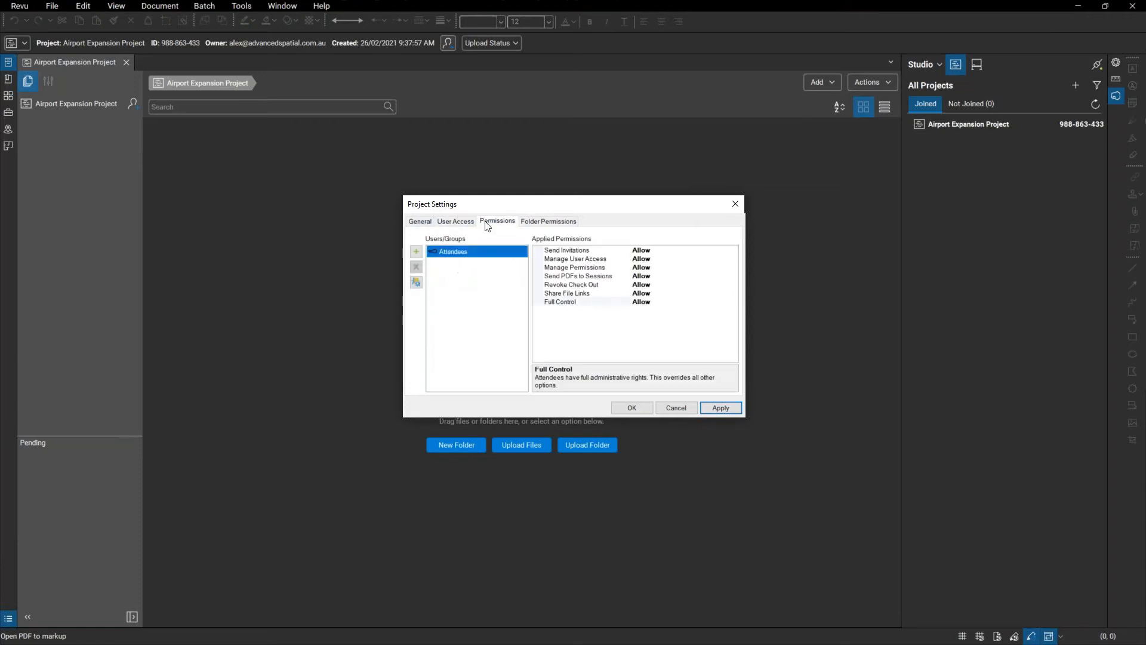
click(554, 221)
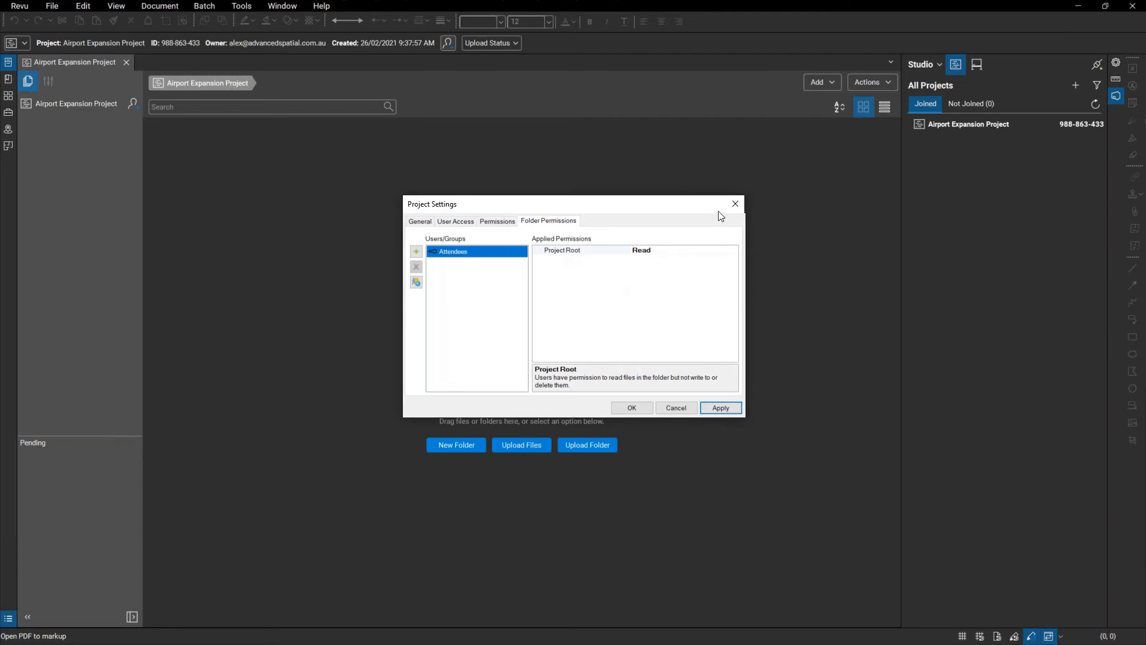
click(740, 204)
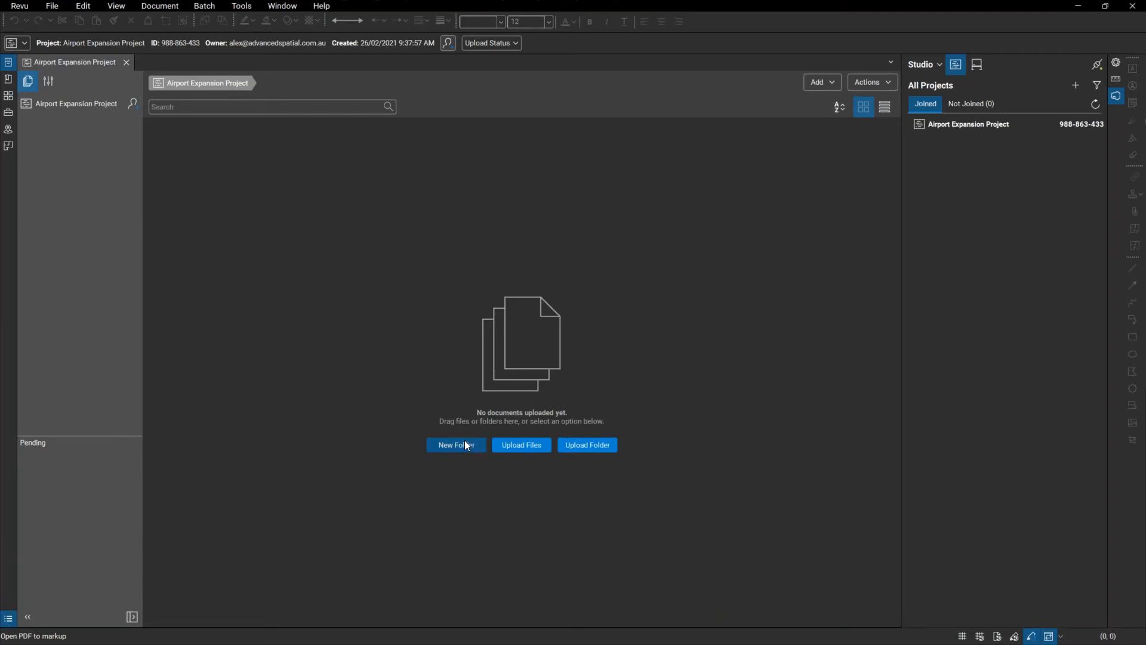
Step: Create a folder named Drawings at the root of the Airport Expansion Project
click(826, 86)
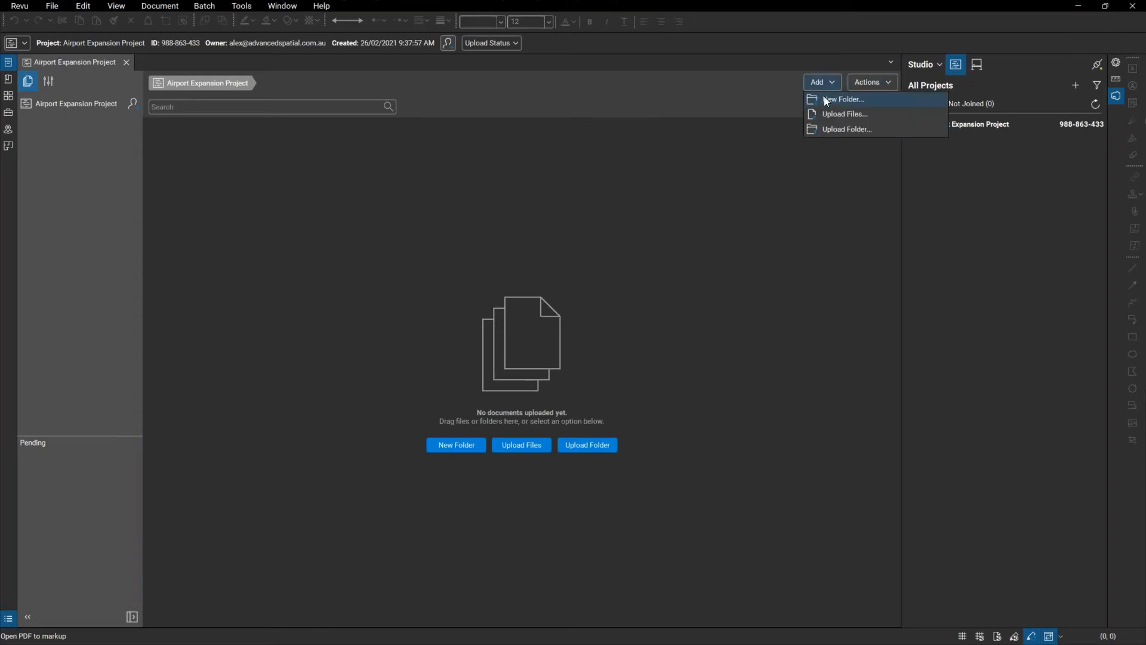
click(672, 308)
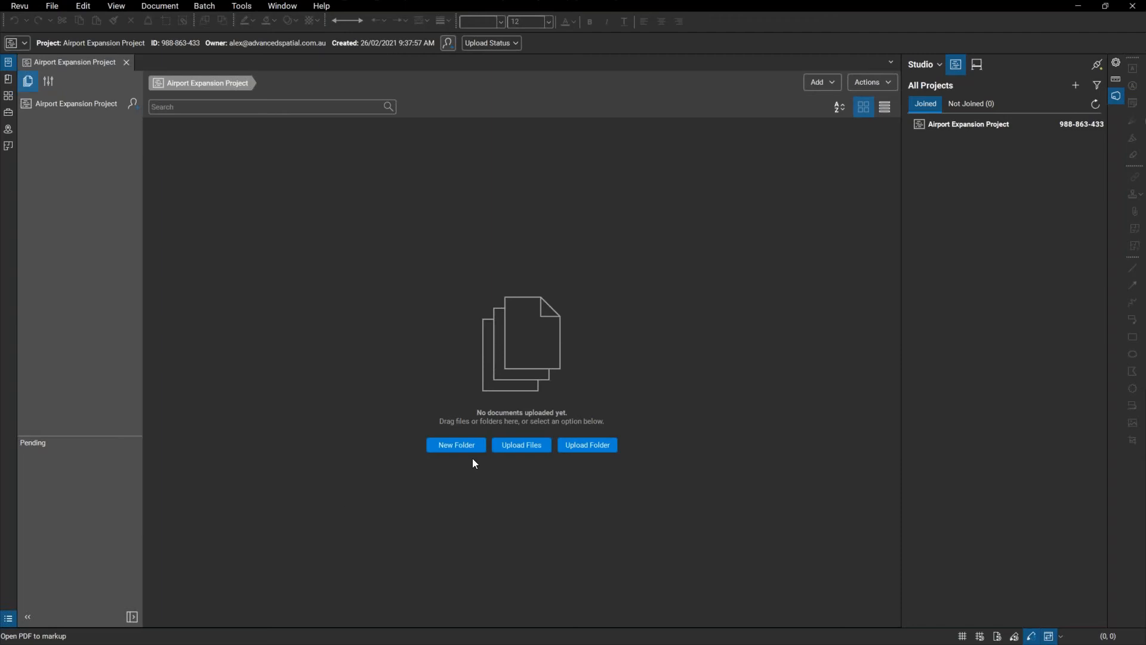
click(807, 89)
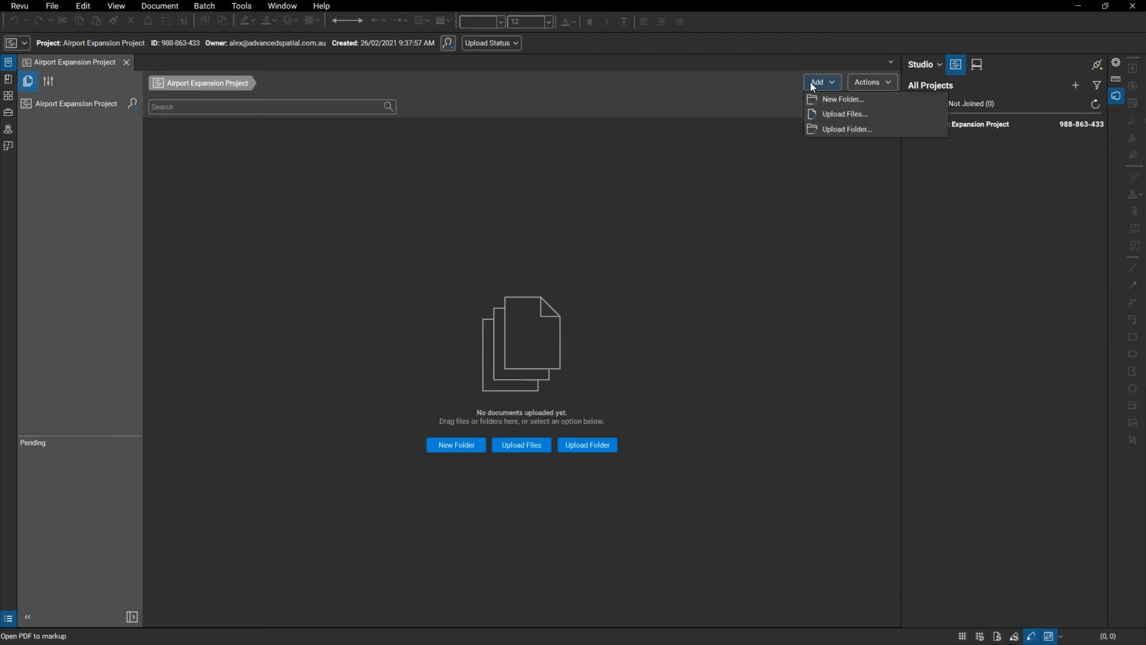
click(855, 98)
text(Drawings)
key(Return)
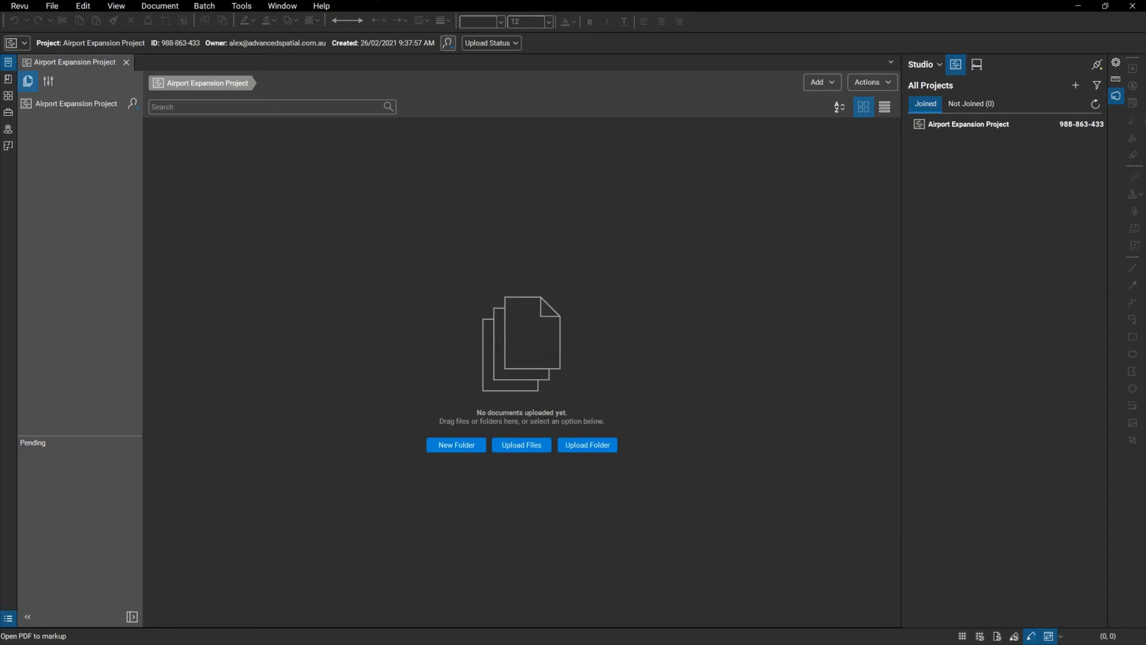
Step: Add a second root-level project folder named Specifications
click(826, 83)
click(854, 87)
click(832, 88)
click(829, 100)
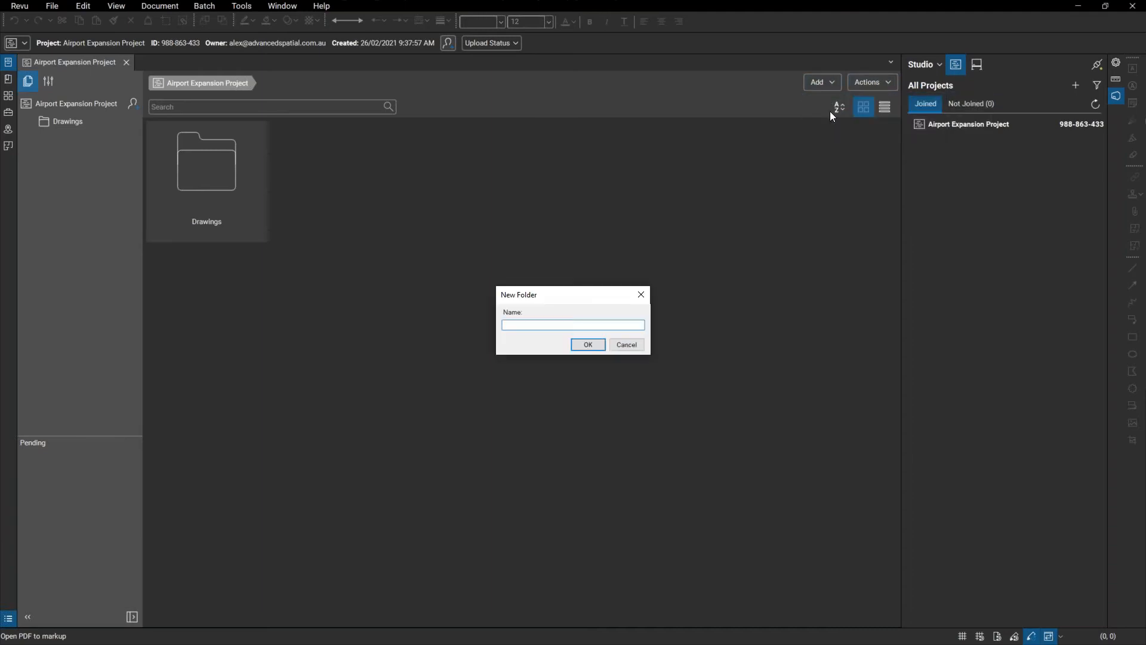
text(Specifications)
key(Return)
Step: Add a third root-level project folder named Miscellaneous
click(815, 80)
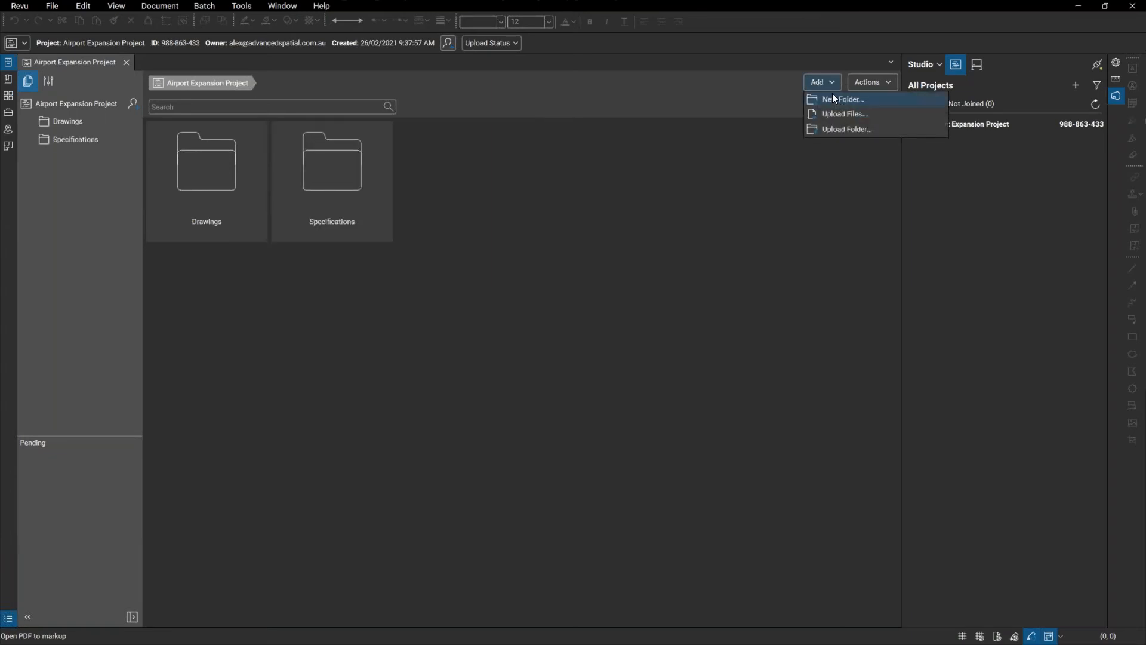
click(833, 99)
text(Miscellaneous)
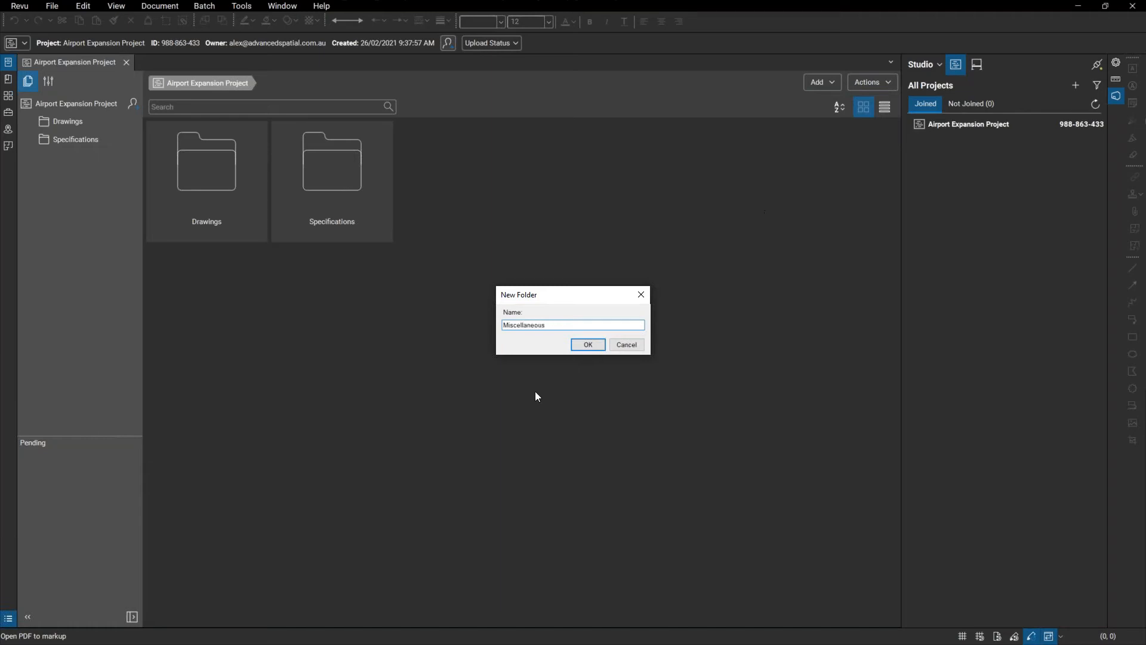
click(589, 345)
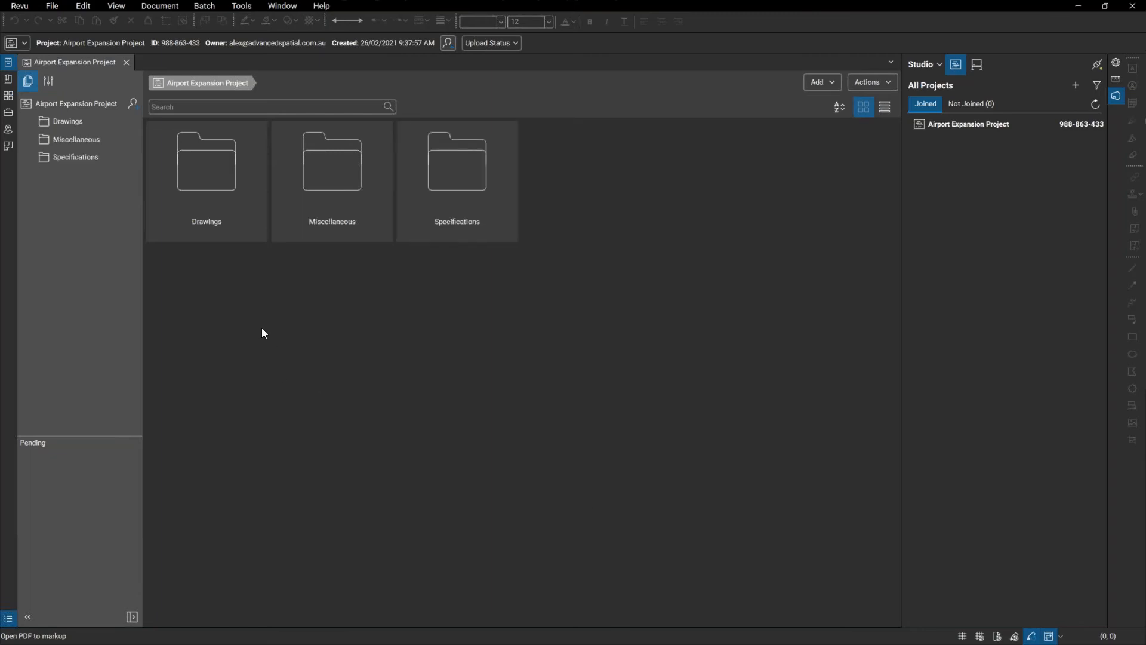
Step: Open the Drawings folder and create a subfolder in it named Orinals
double_click(216, 167)
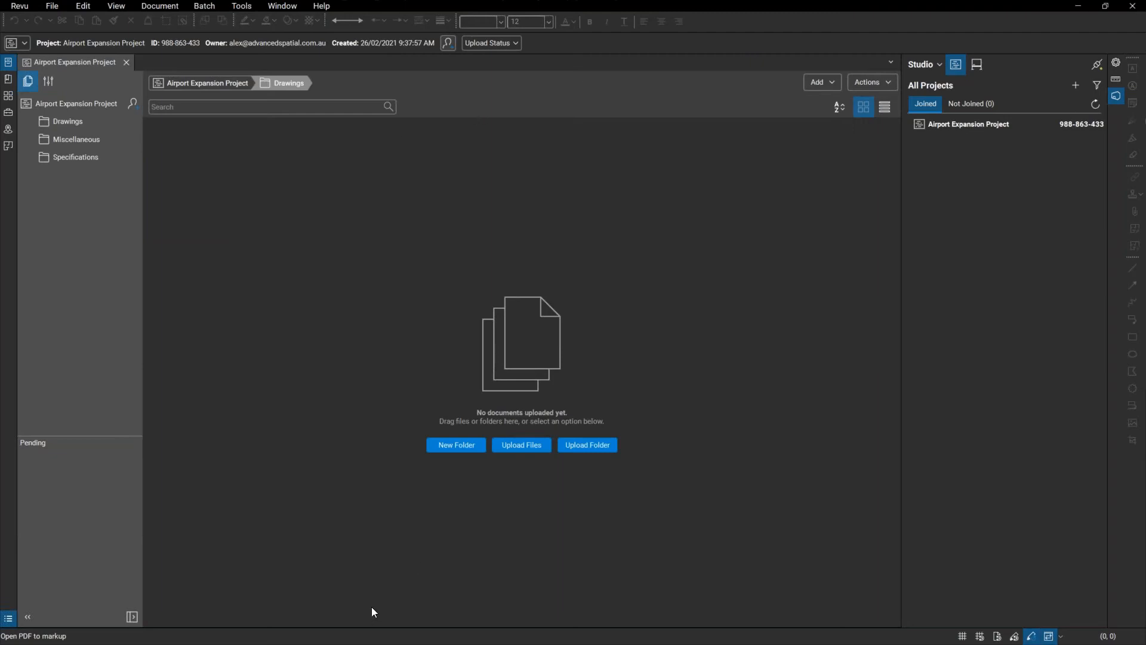
click(461, 446)
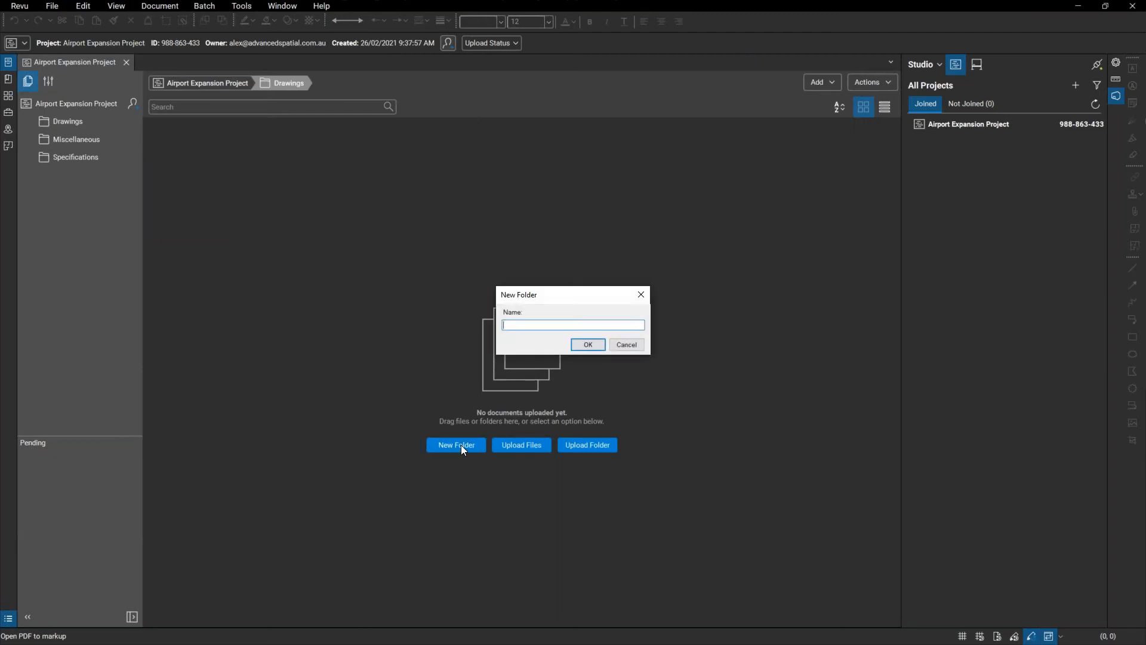
text(Orginal)
key(BackSpace)
key(BackSpace)
key(BackSpace)
key(BackSpace)
text(inals)
key(Return)
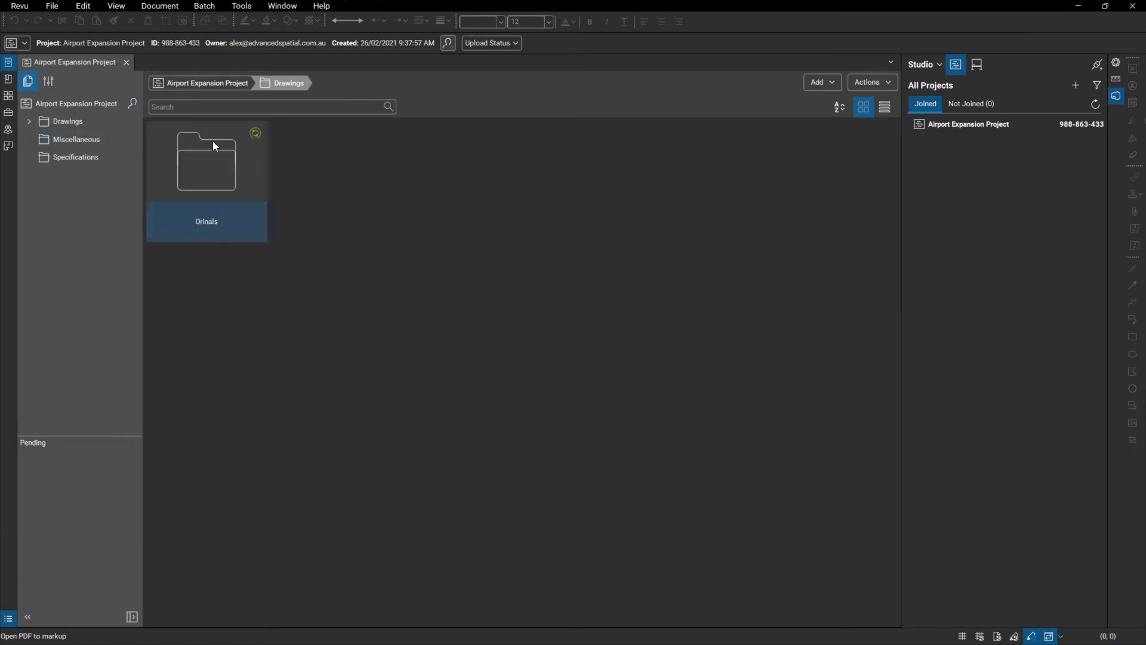
Step: Rename the Orinals subfolder to Originals
right_click(229, 209)
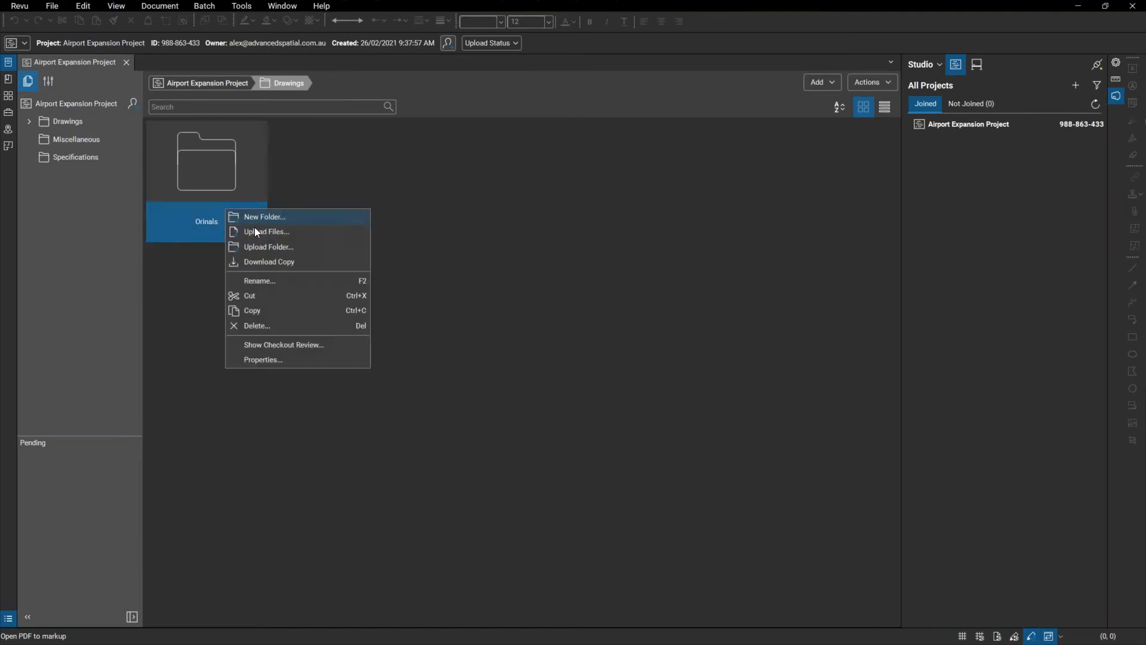
click(270, 281)
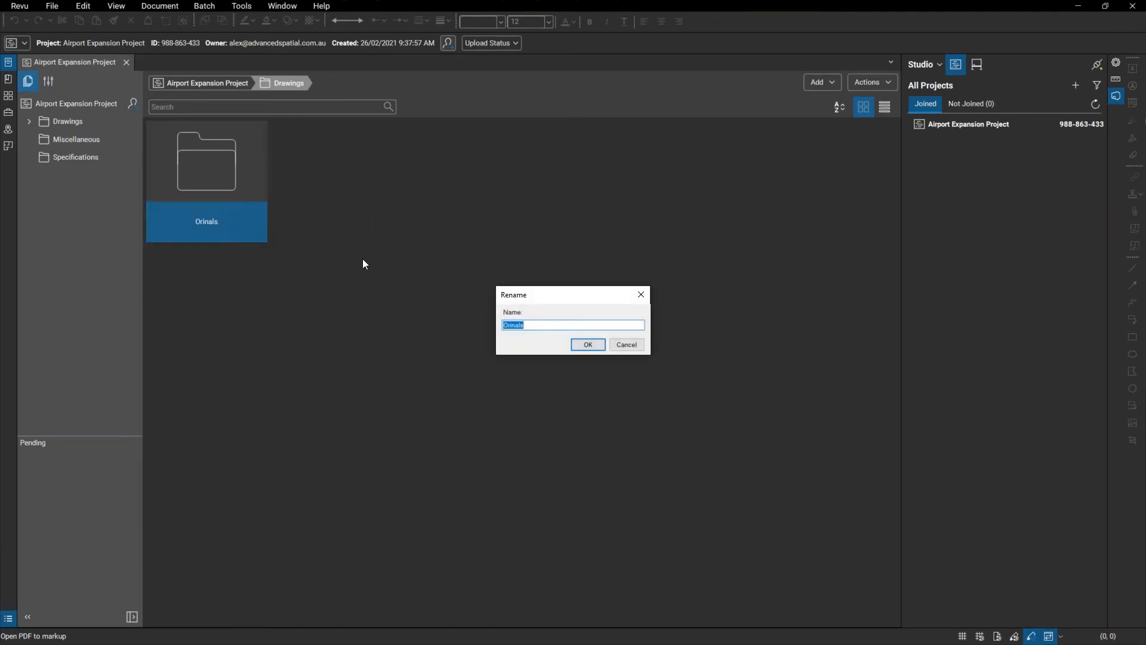
text(Origina)
key(Return)
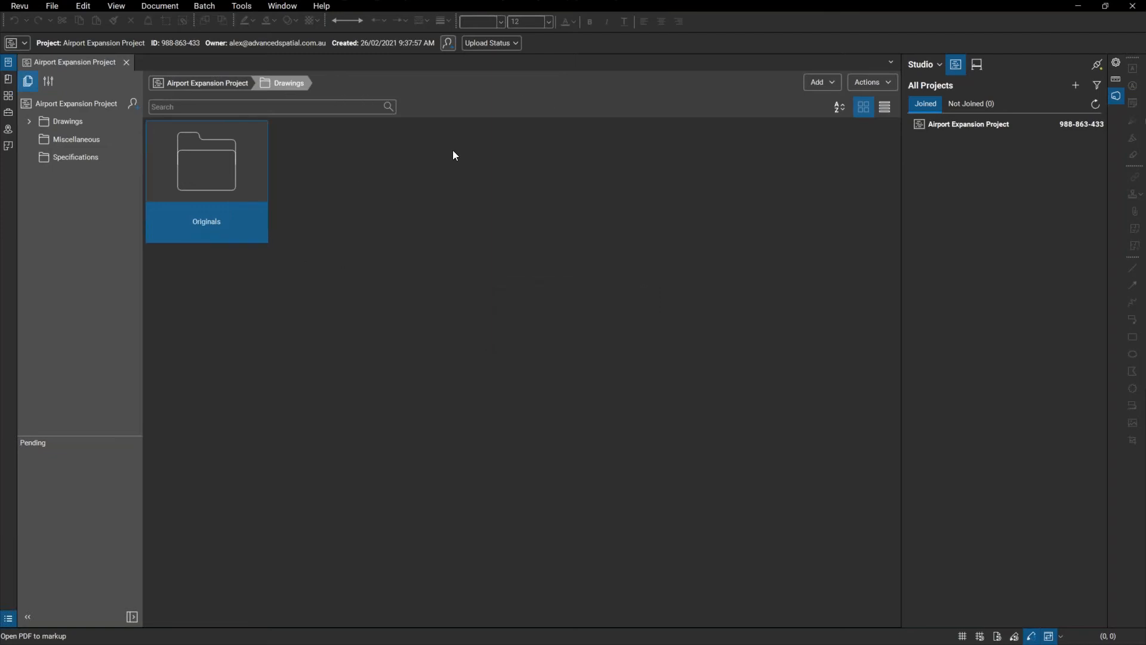
Step: Create another subfolder named Revisions inside the Drawings folder
click(823, 88)
click(833, 100)
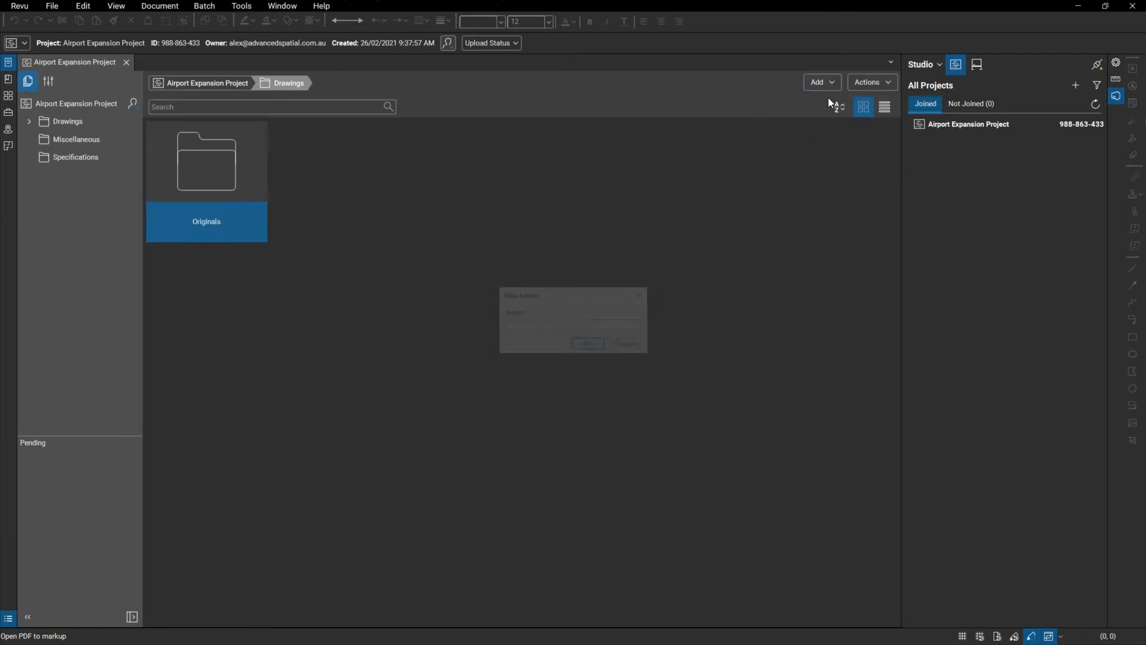
text(Rvision)
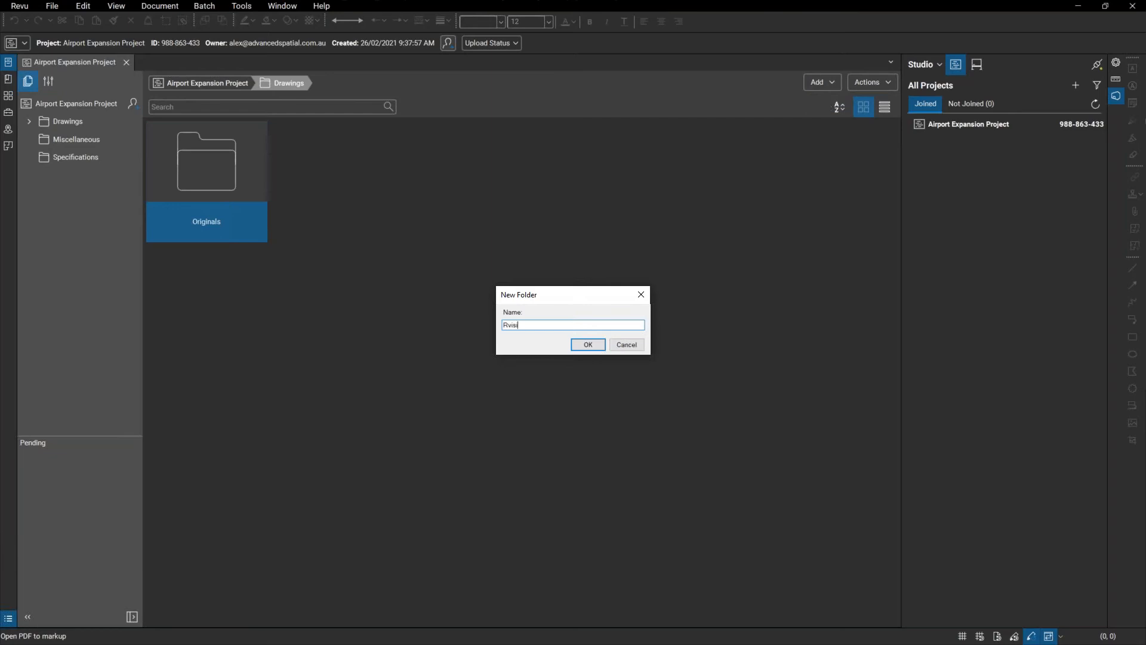
key(BackSpace)
key(BackSpace)
key(BackSpace)
key(BackSpace)
key(BackSpace)
text(evision)
key(Return)
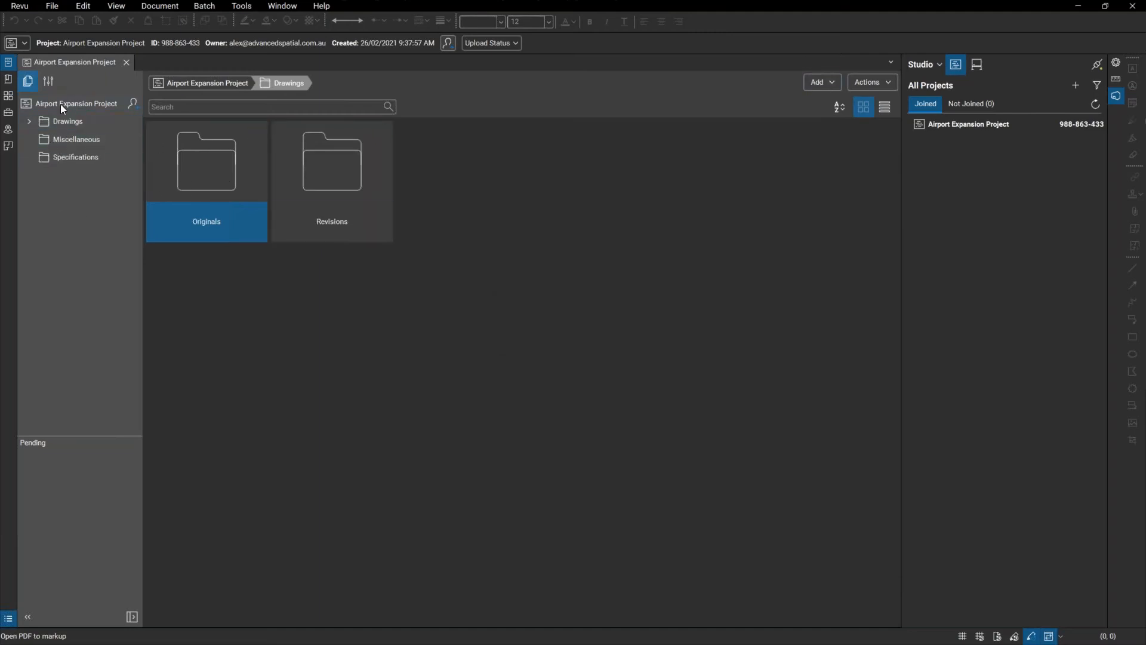
Step: Expand the Drawings folder in the project tree and select it to view its subfolders
click(29, 120)
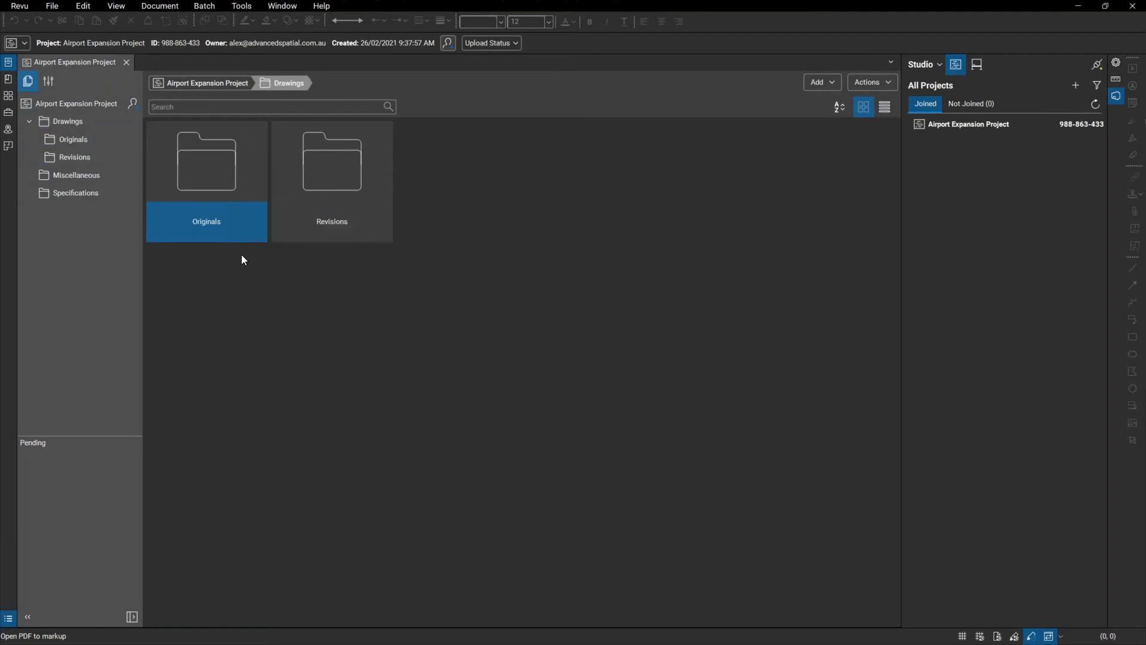
click(256, 249)
click(56, 122)
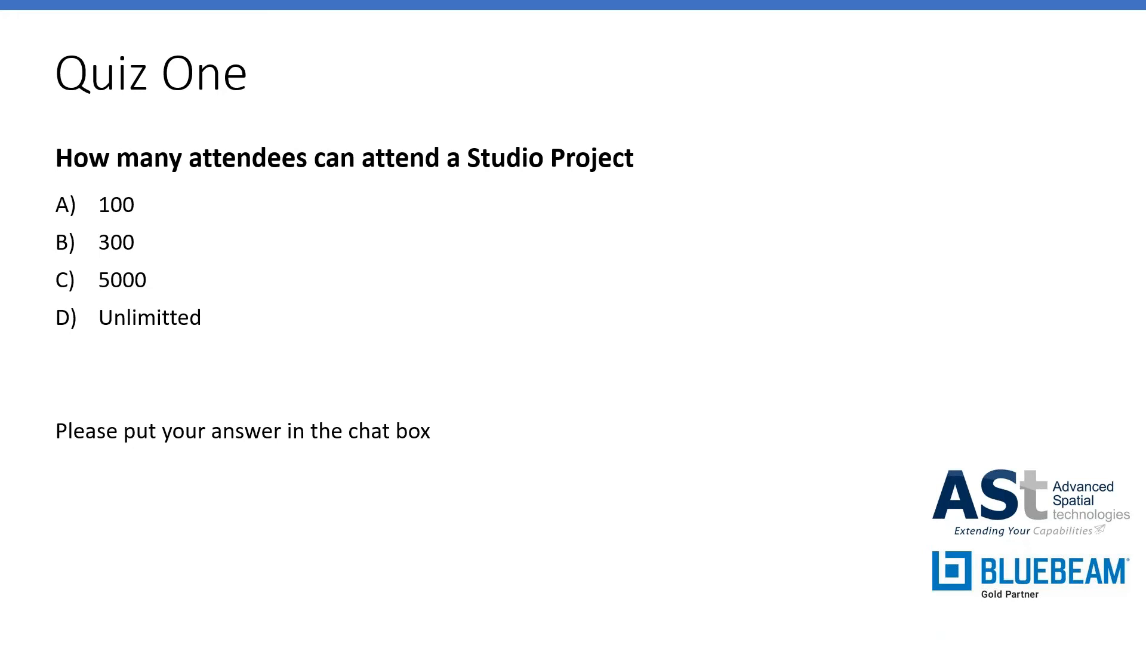
key(Right)
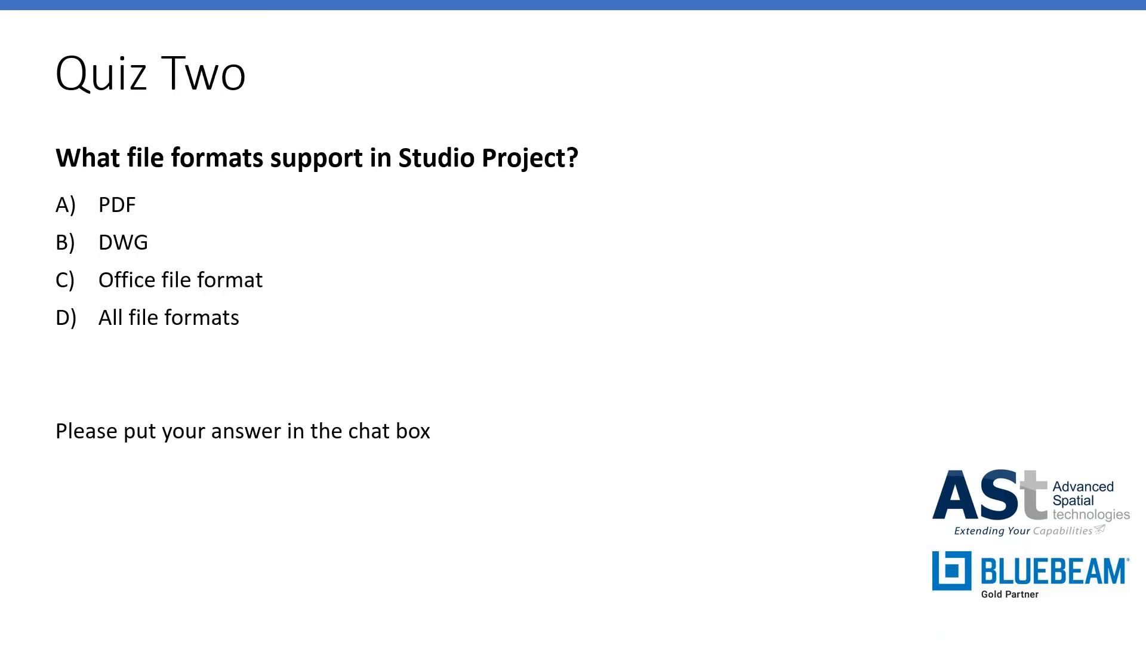
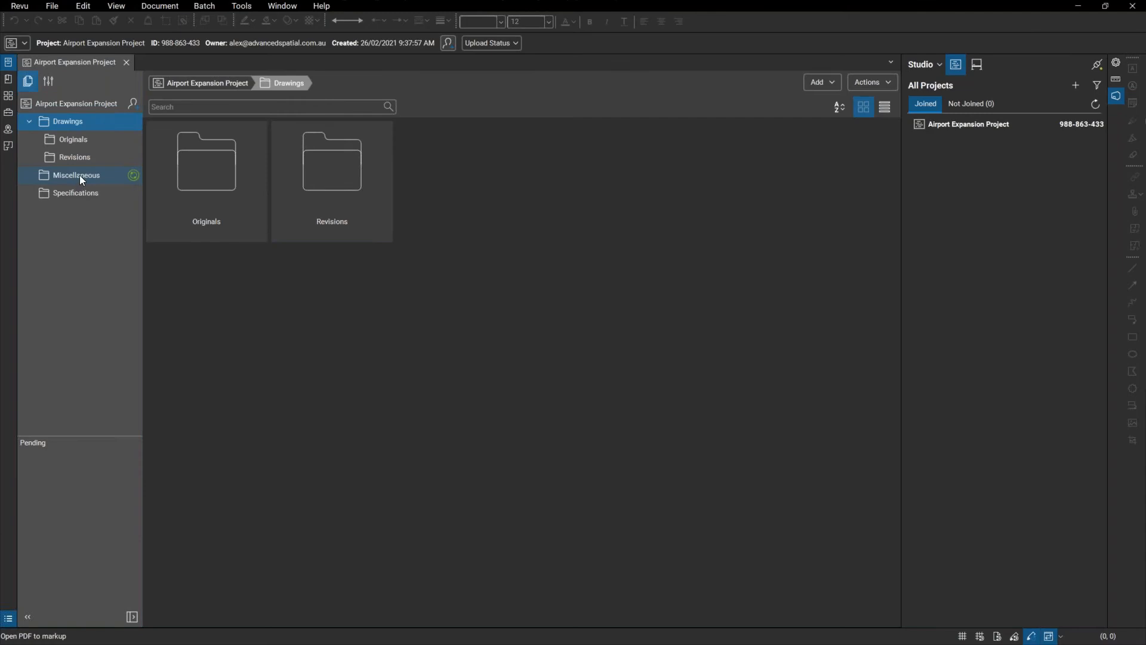
Step: Upload the 03 30 00 Concrete PDF from the local Project Files folder into the project's Specifications folder
click(64, 192)
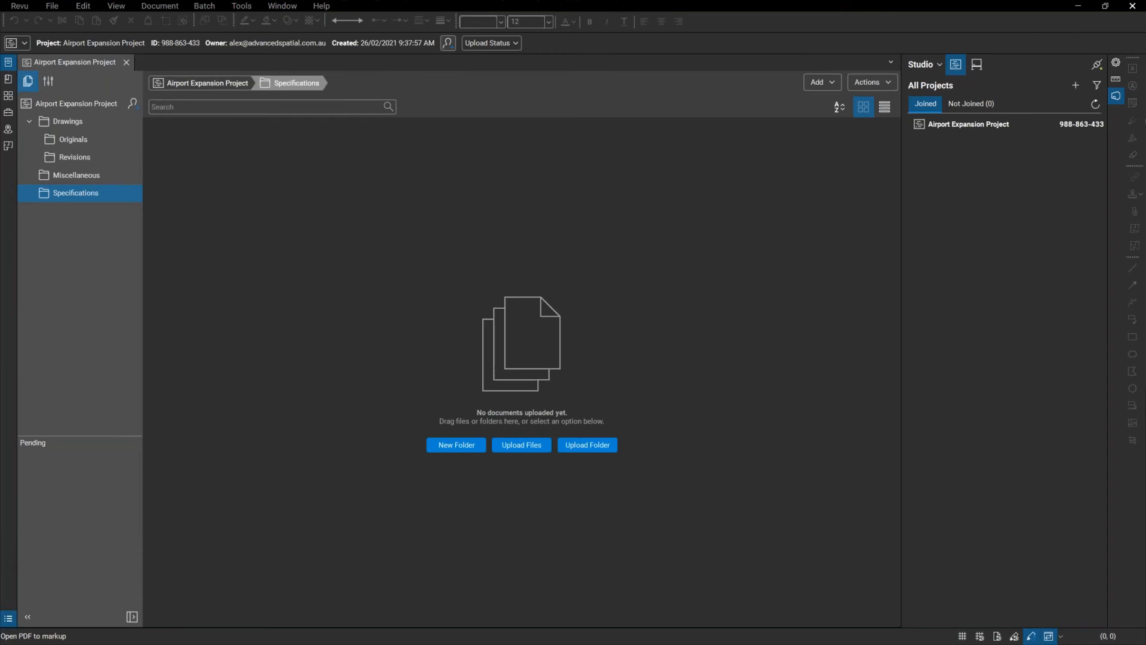
drag(0, 335, 859, 37)
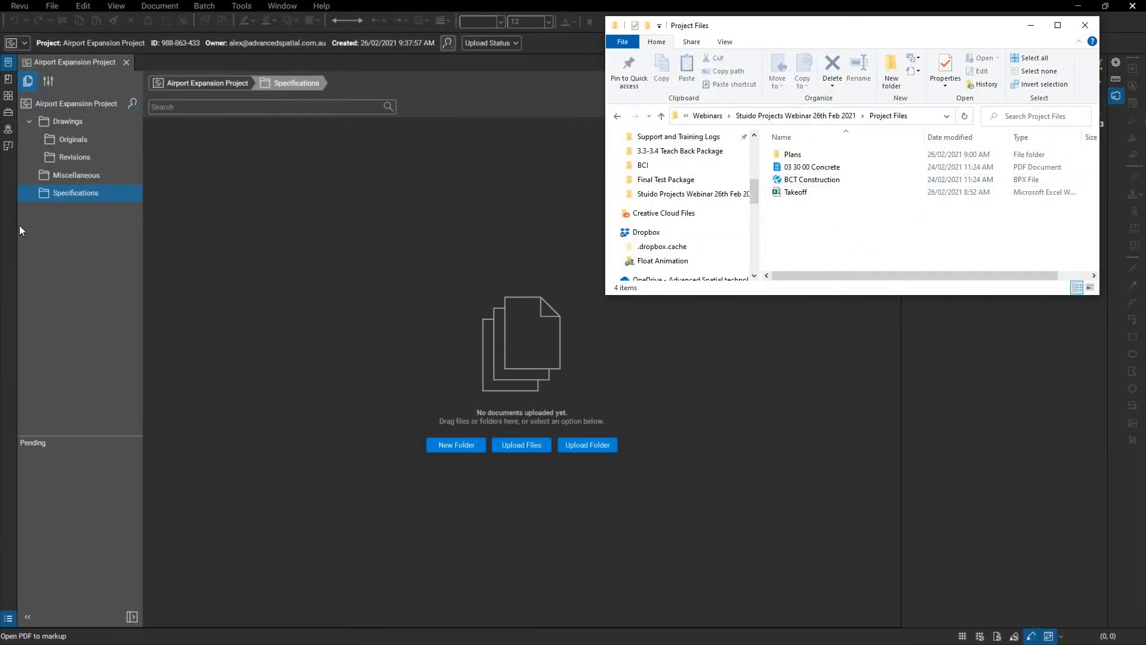
drag(812, 167, 393, 262)
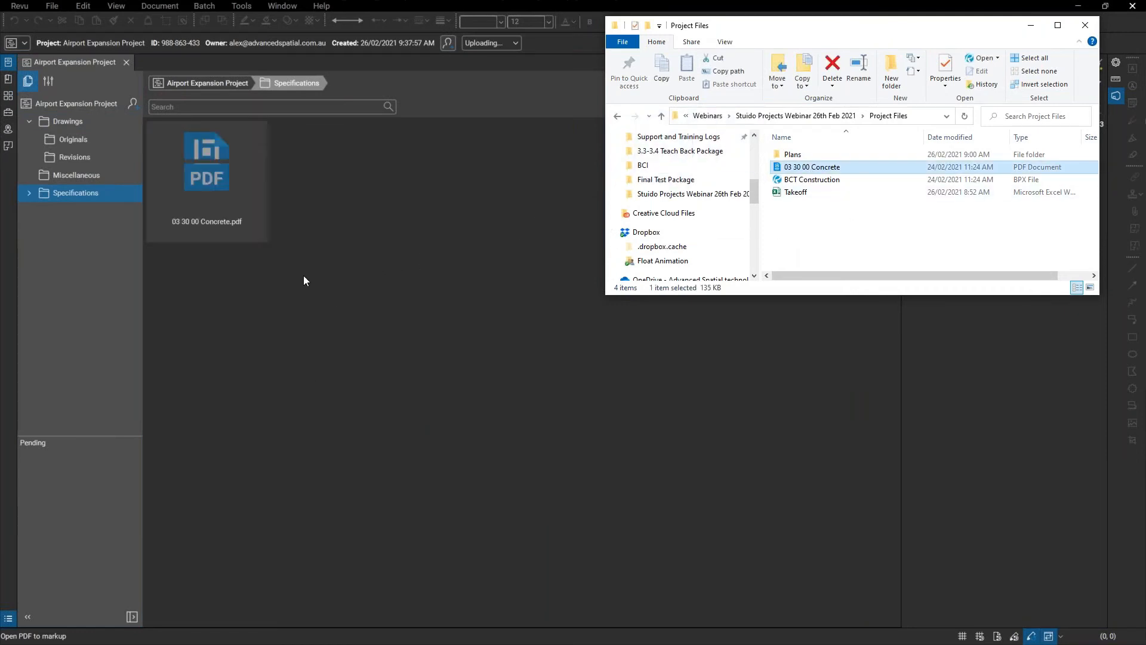
click(208, 157)
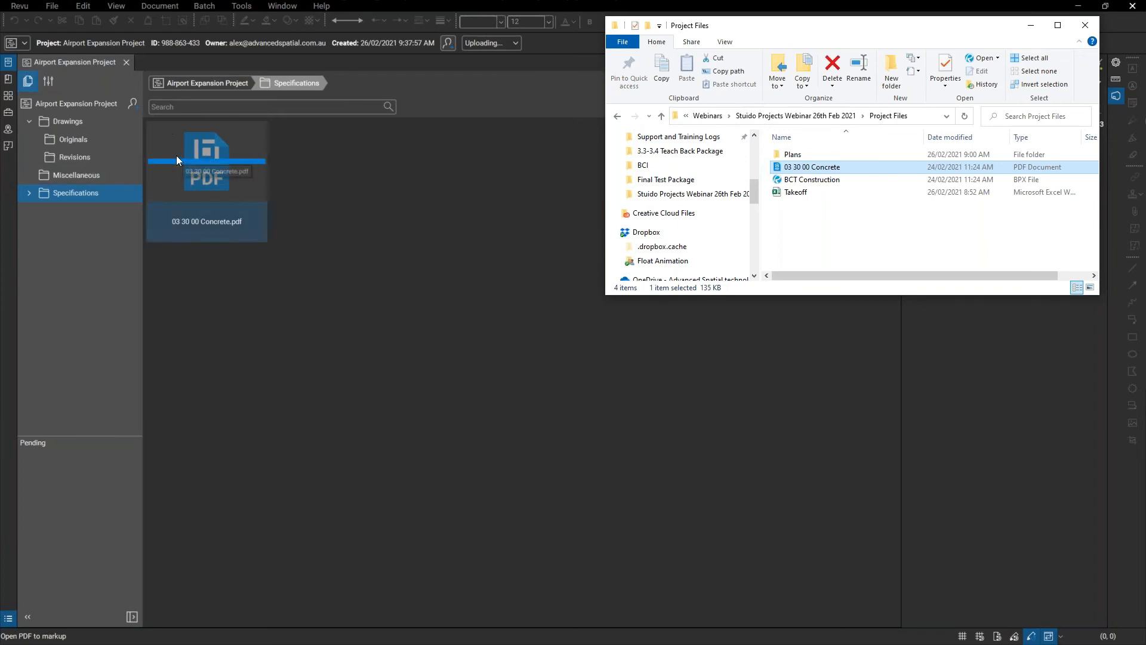
click(401, 234)
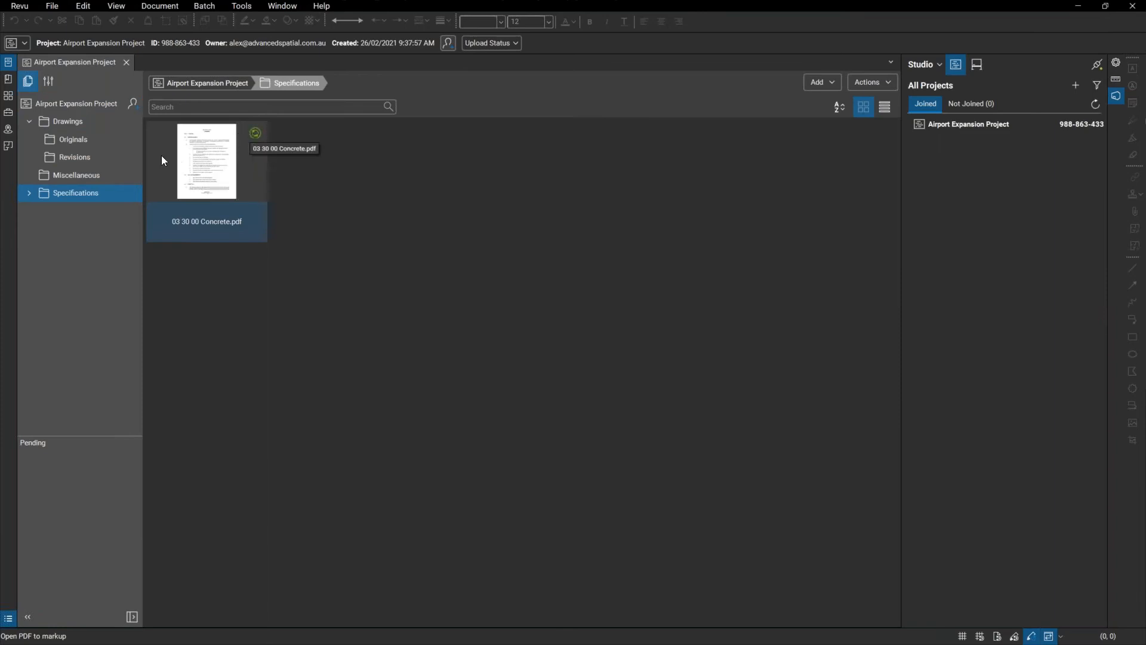
Step: Upload the BCT Construction and Takeoff files from the local Project Files folder into the Miscellaneous folder
click(76, 175)
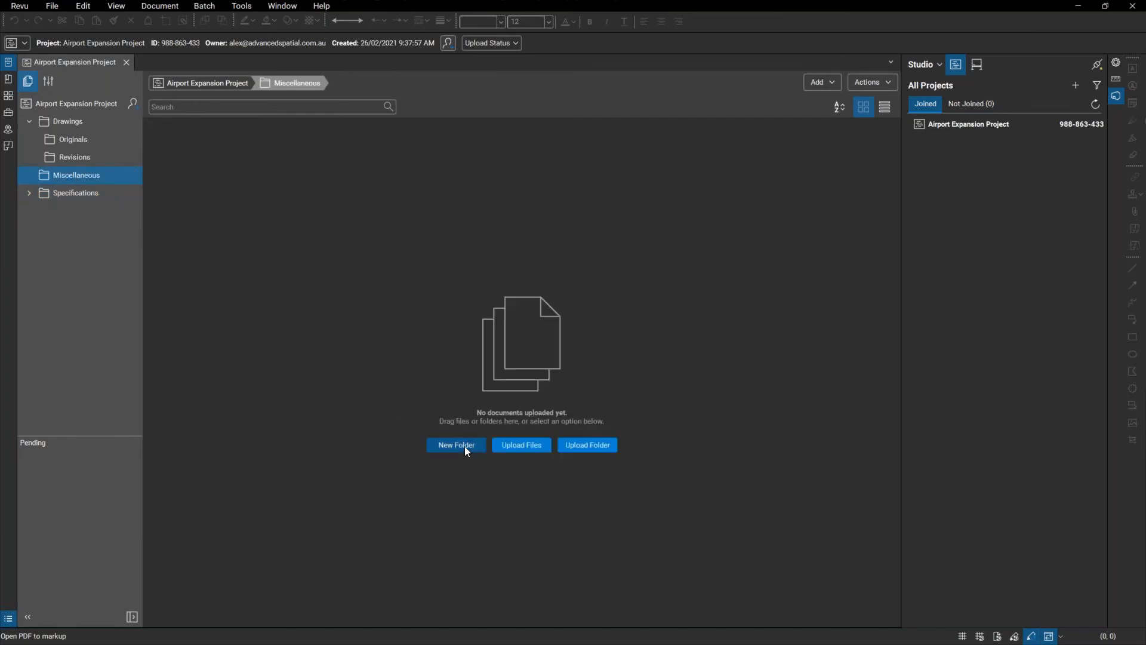
click(533, 449)
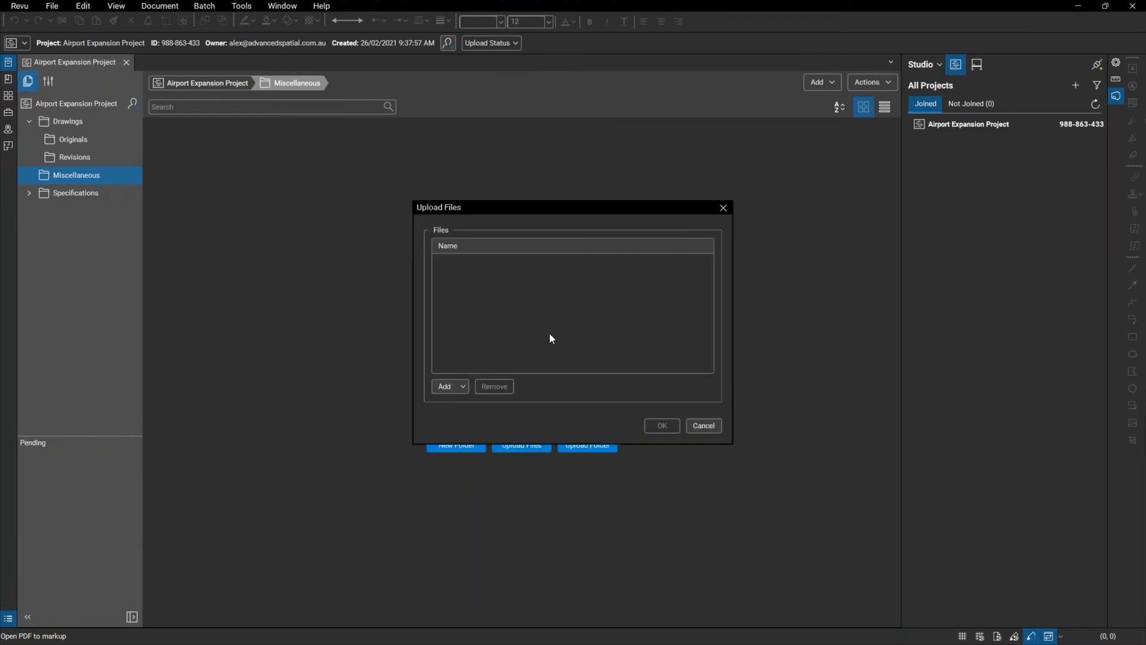
click(457, 393)
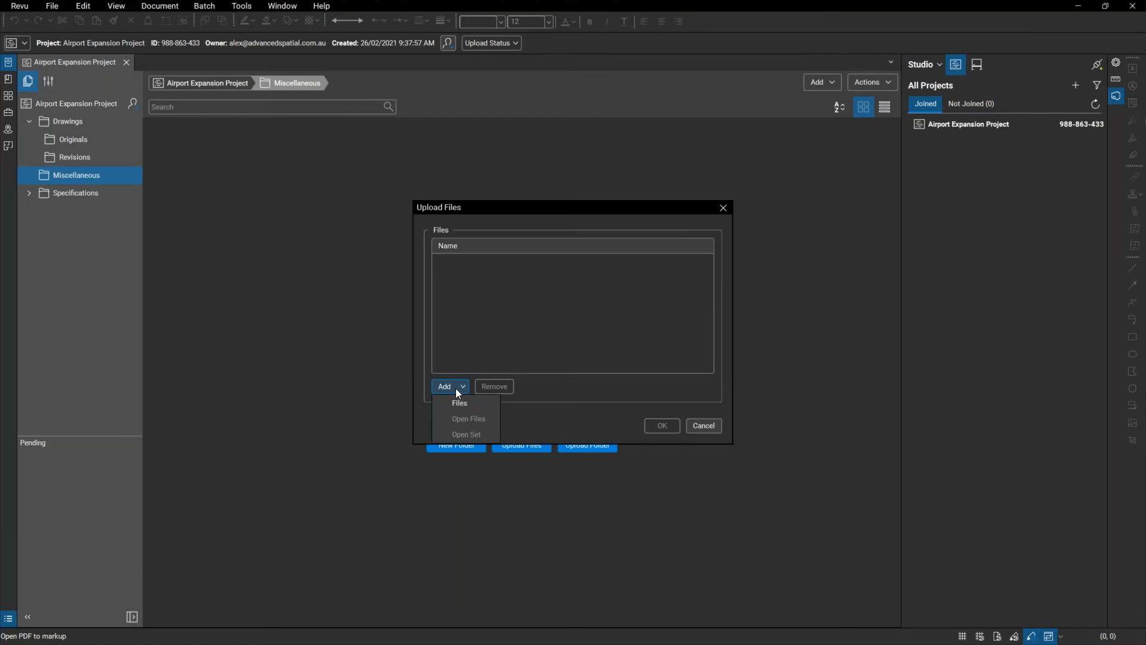
click(468, 404)
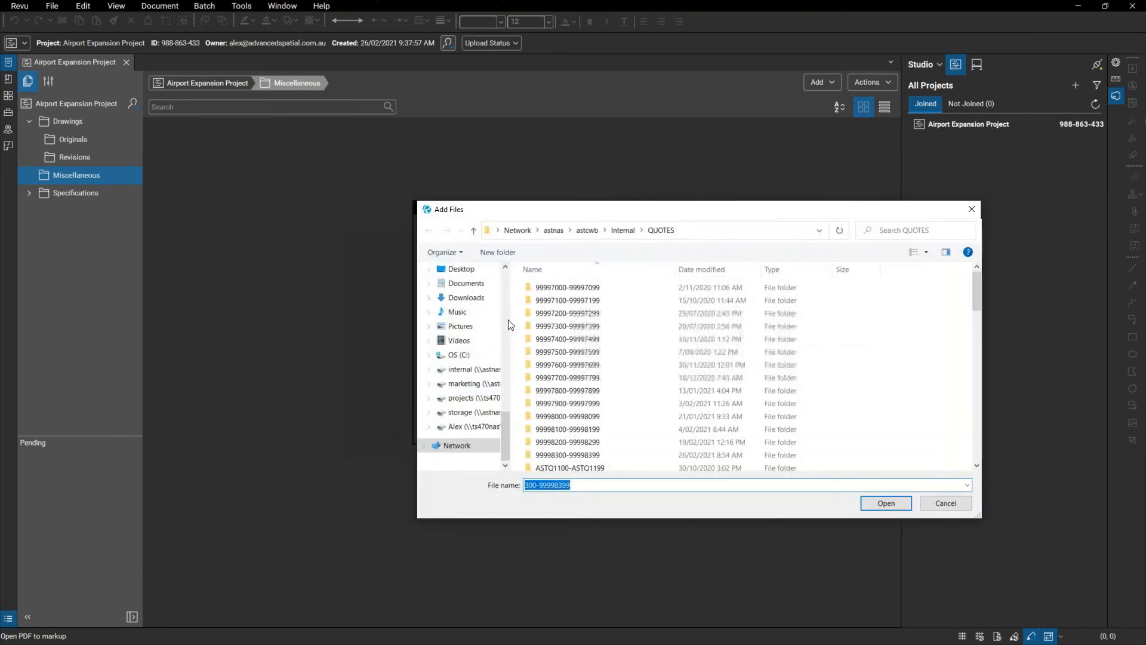
scroll(465, 398, up, 6)
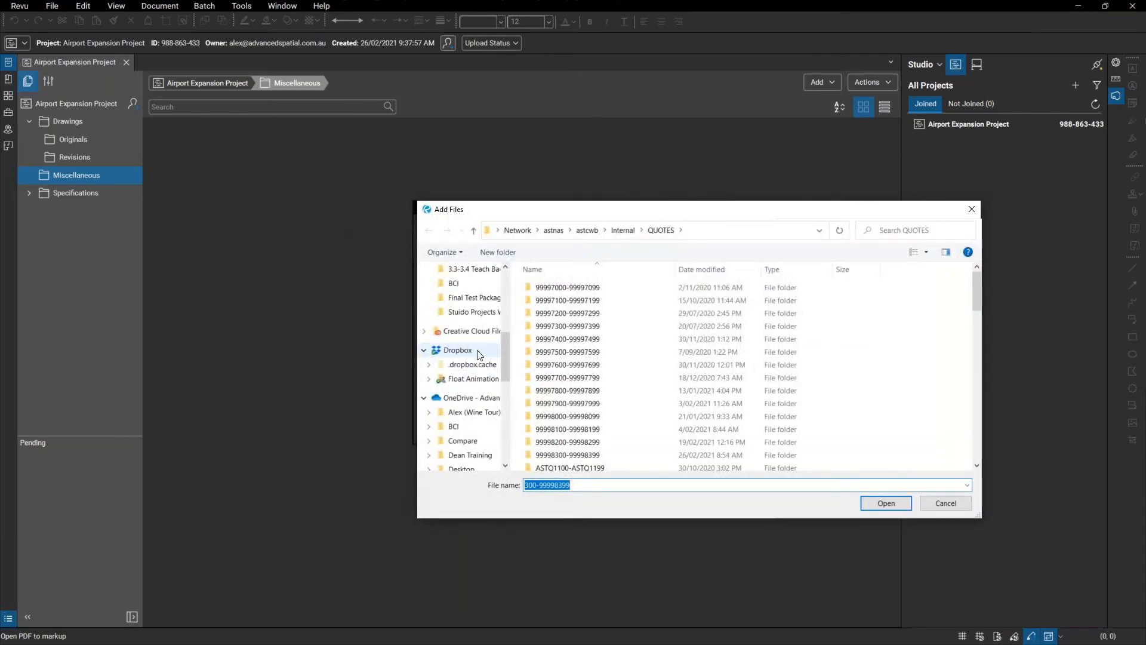
click(471, 311)
double_click(556, 288)
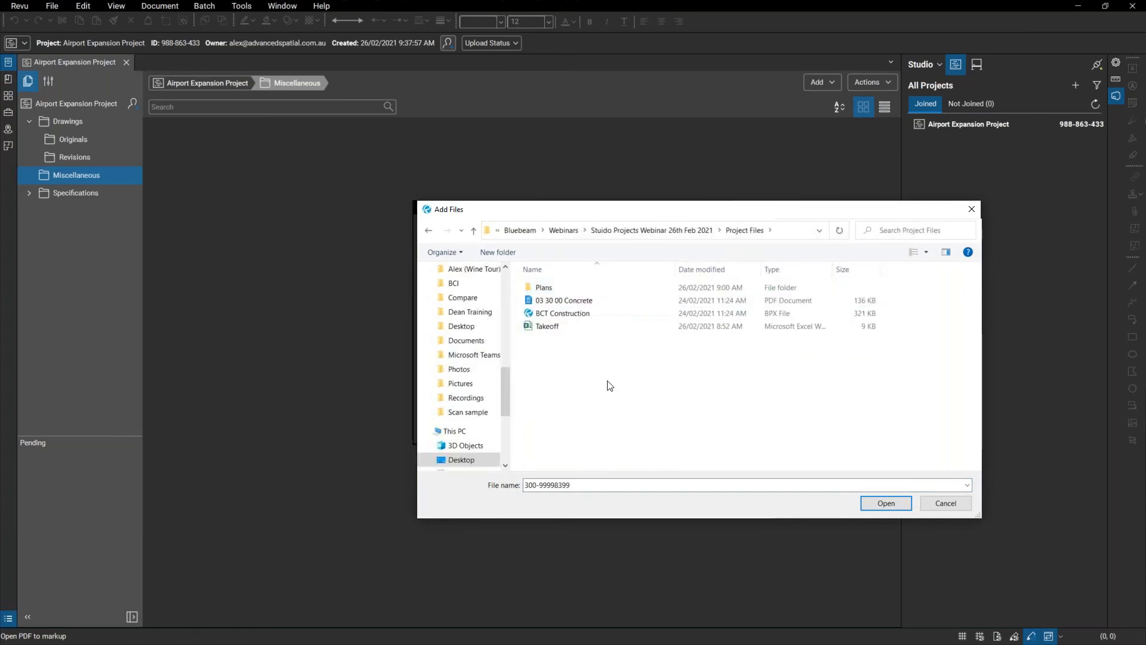
click(585, 316)
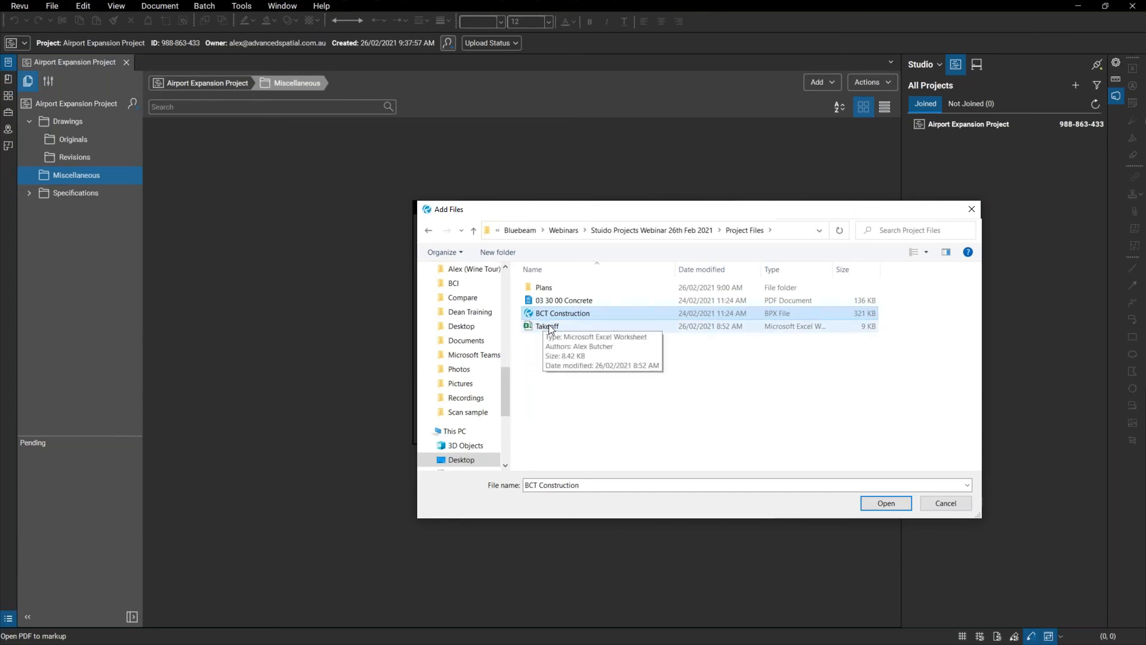
ctrl+click(582, 328)
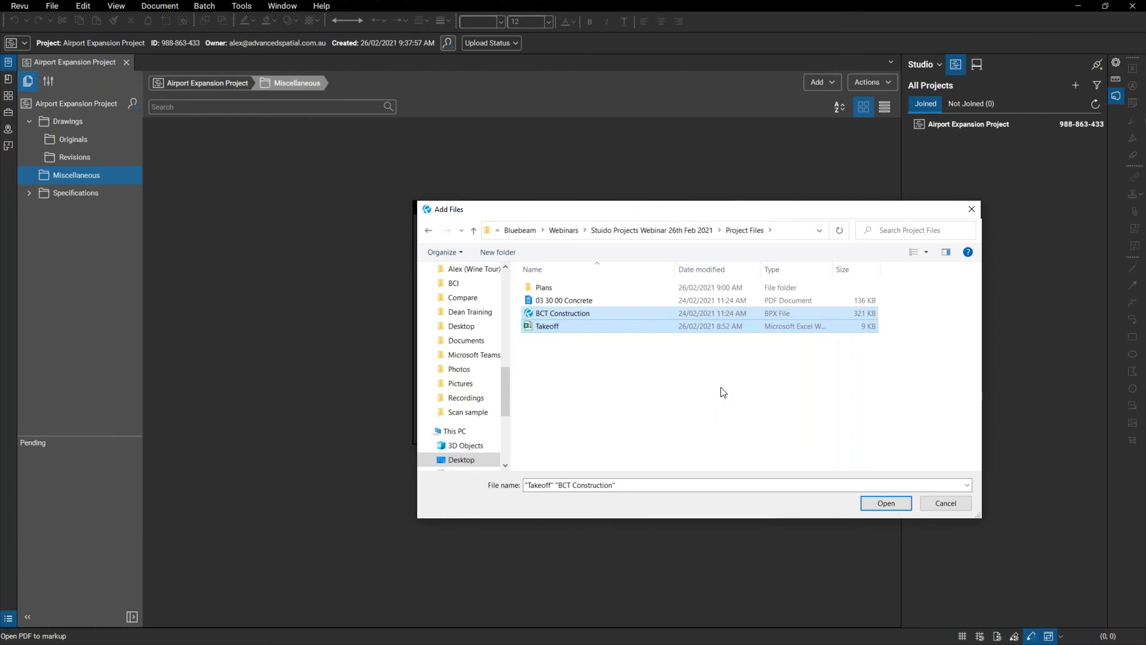
click(861, 499)
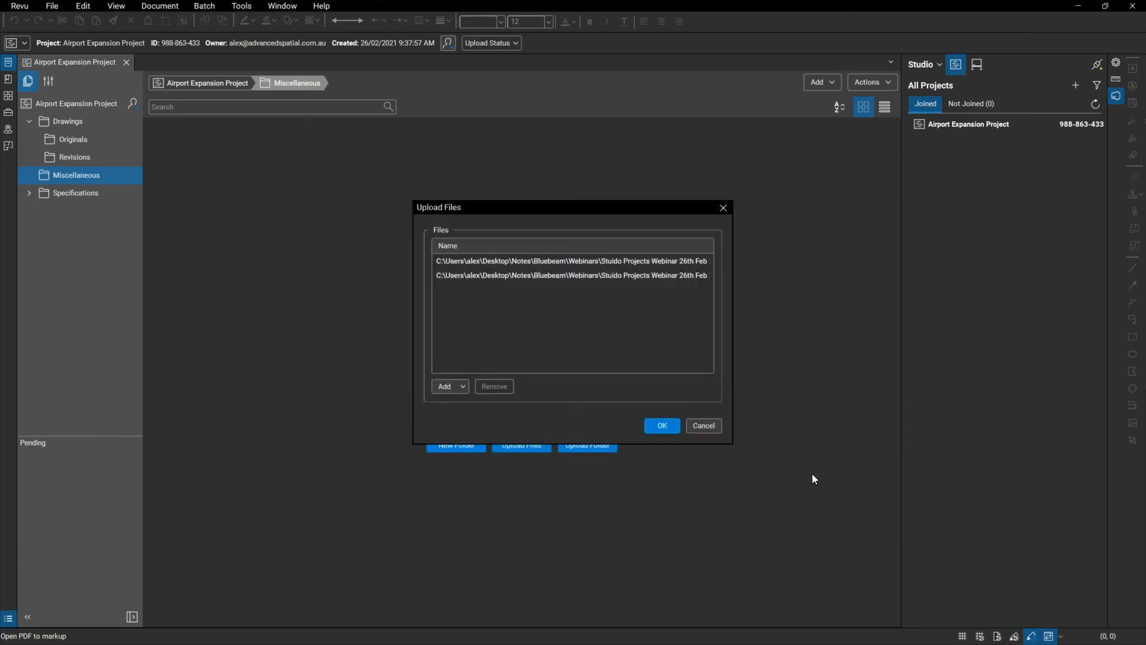
click(662, 424)
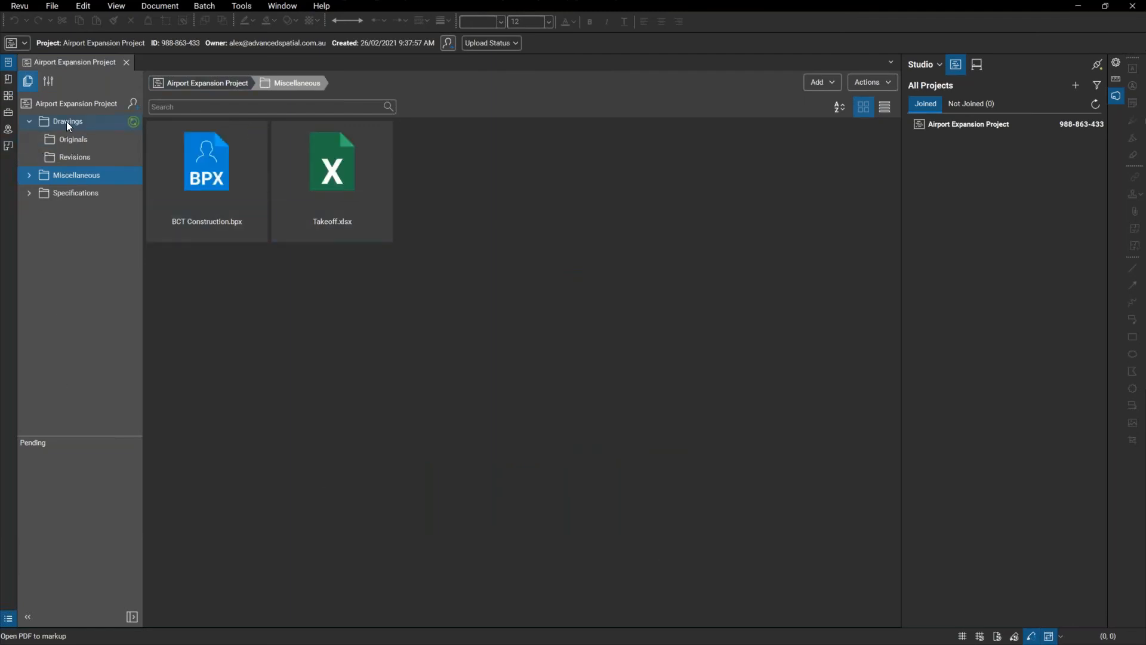
Step: Upload the local Plans folder from Project Files into the project's Drawings folder
click(79, 142)
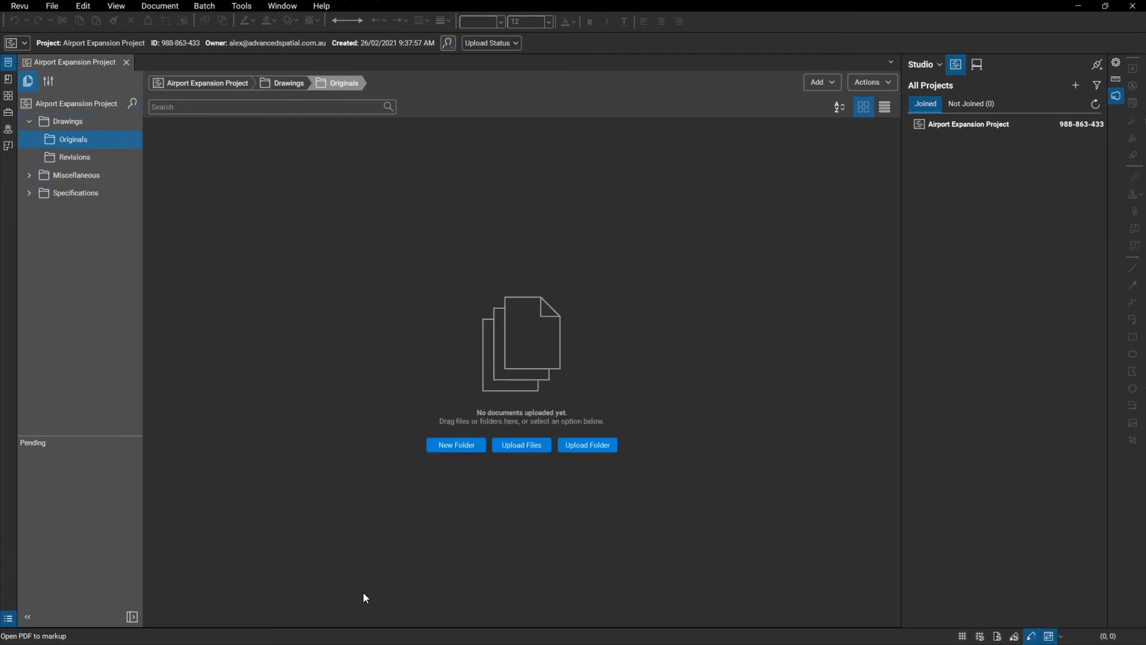
click(76, 123)
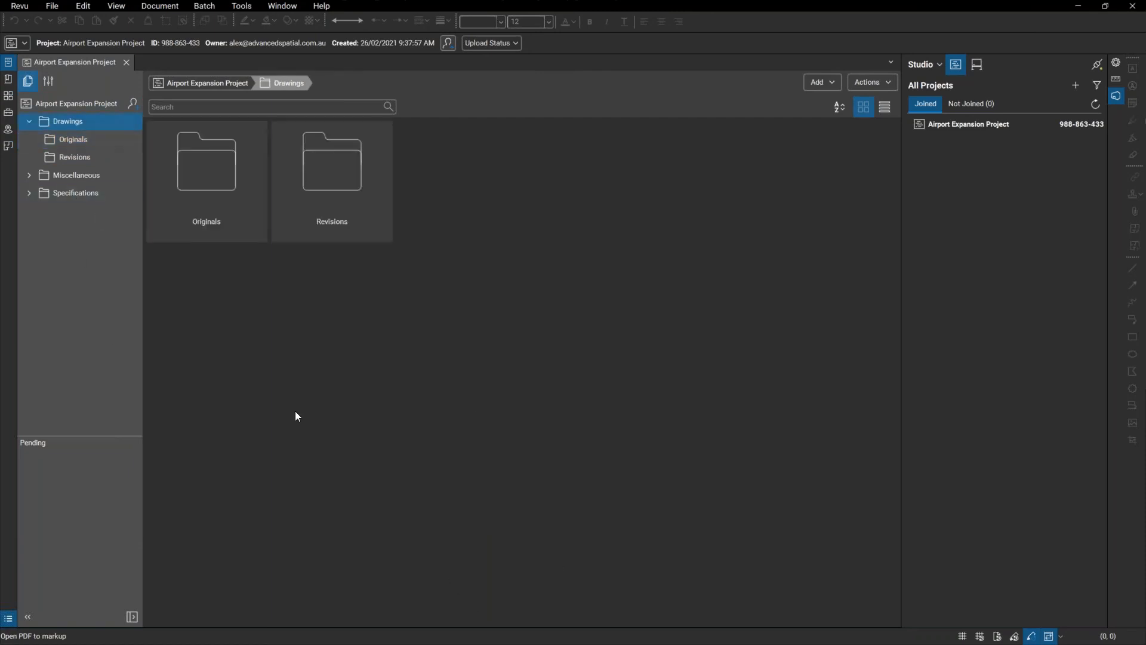
click(813, 83)
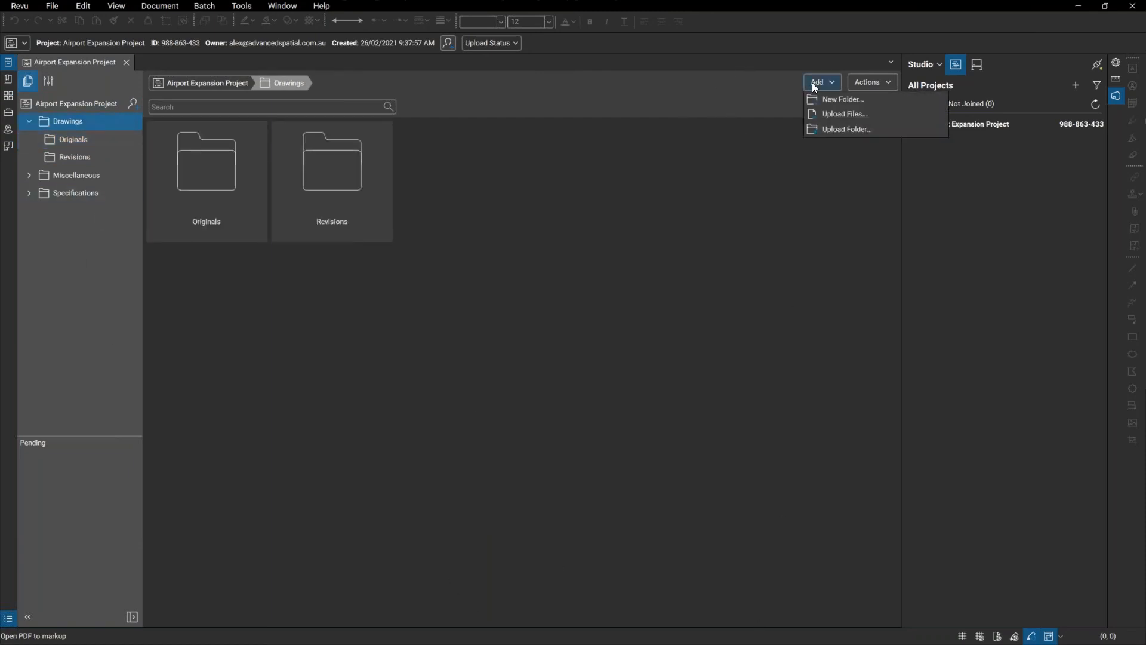
click(879, 131)
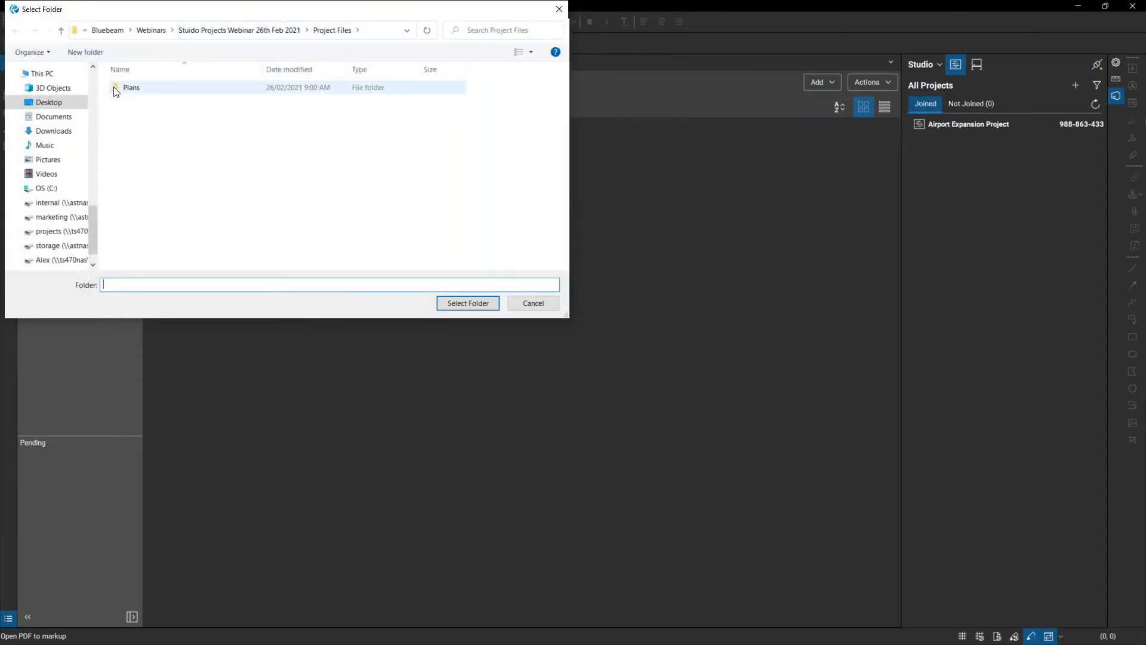
click(139, 90)
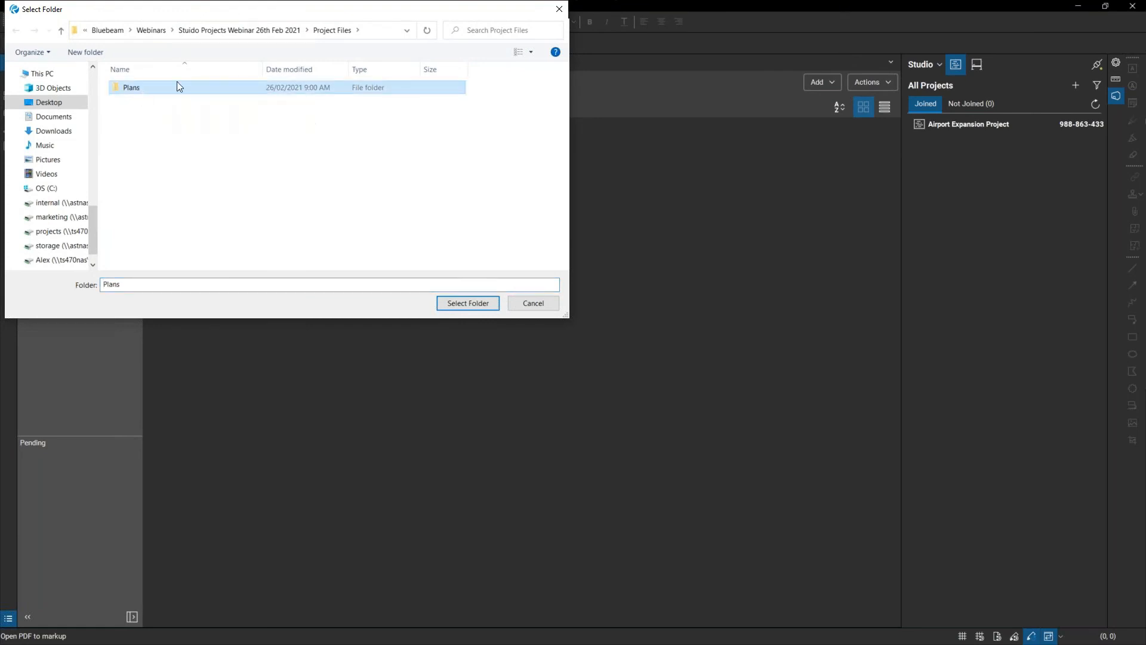
click(460, 302)
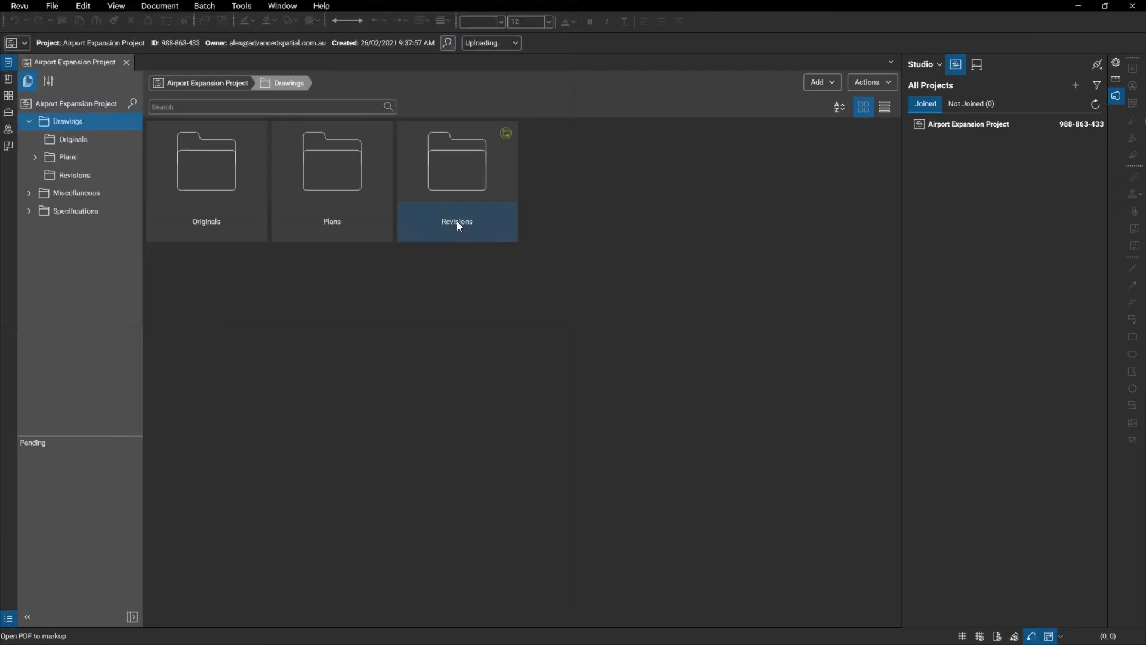
Step: Open the Plans folder and review the actions available for A1.1.0 - 1ST FLOOR REFERENCE PLAN_REV1.pdf
double_click(352, 174)
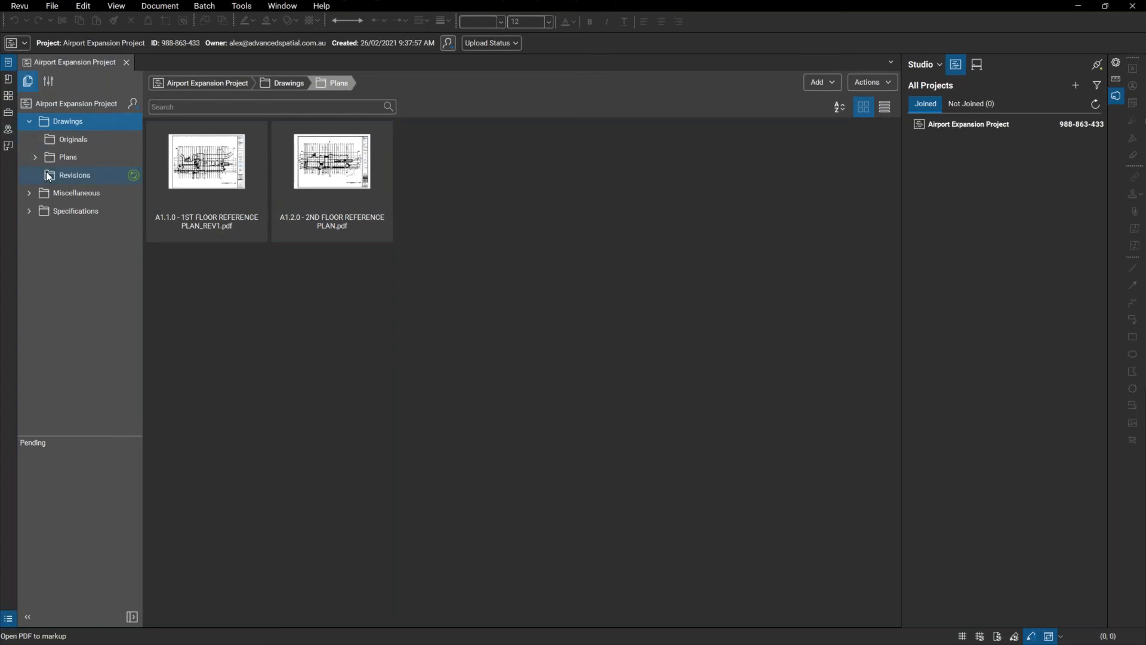
click(206, 178)
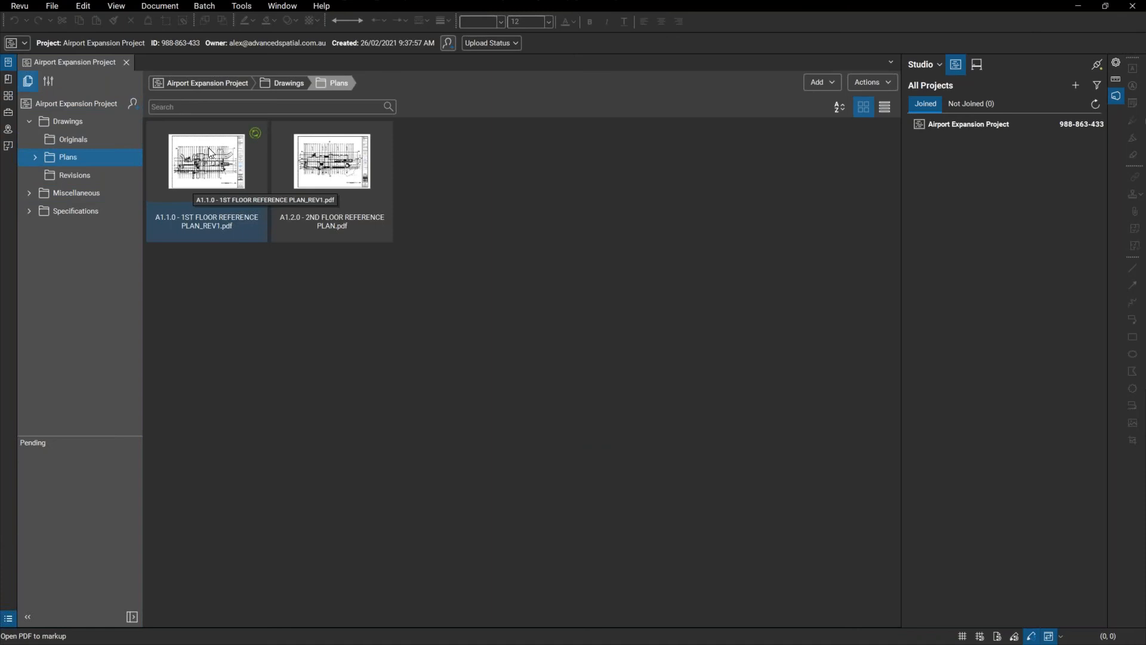
right_click(209, 149)
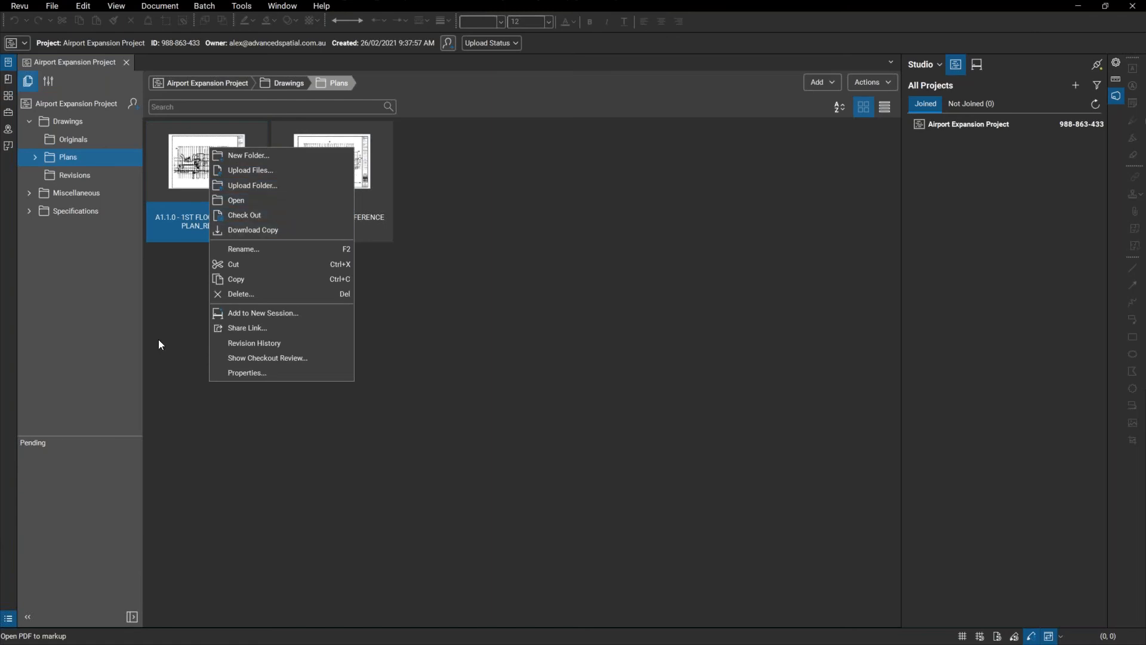
click(187, 273)
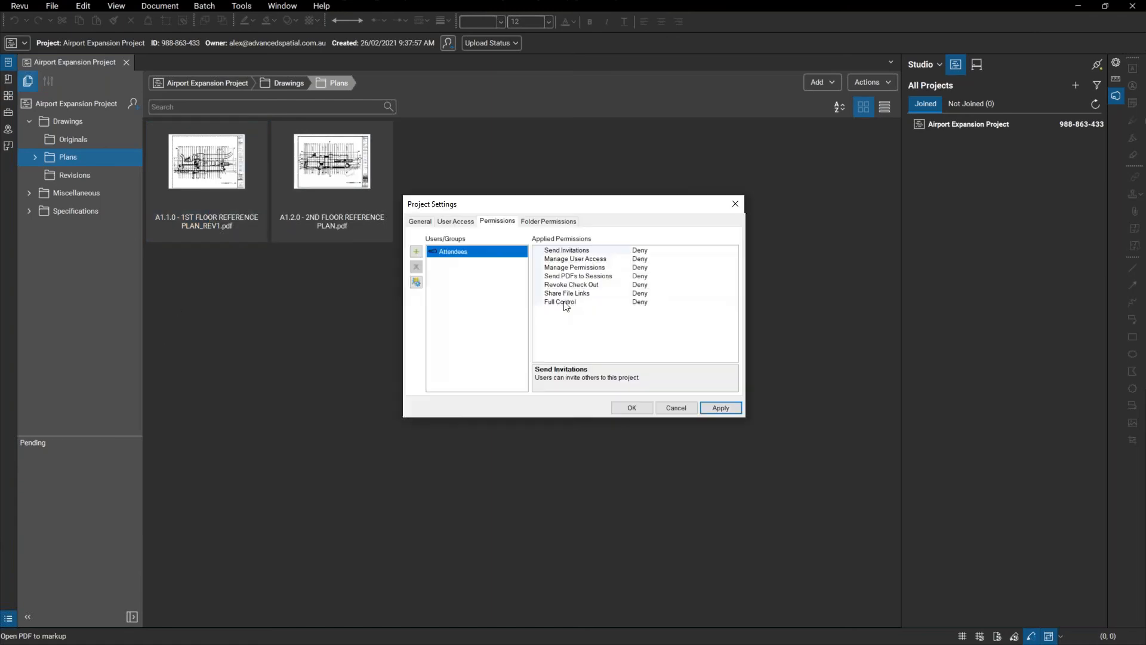
Step: Set the Full Control permission for Attendees to Allow in the project settings and accept the change
click(567, 302)
click(733, 302)
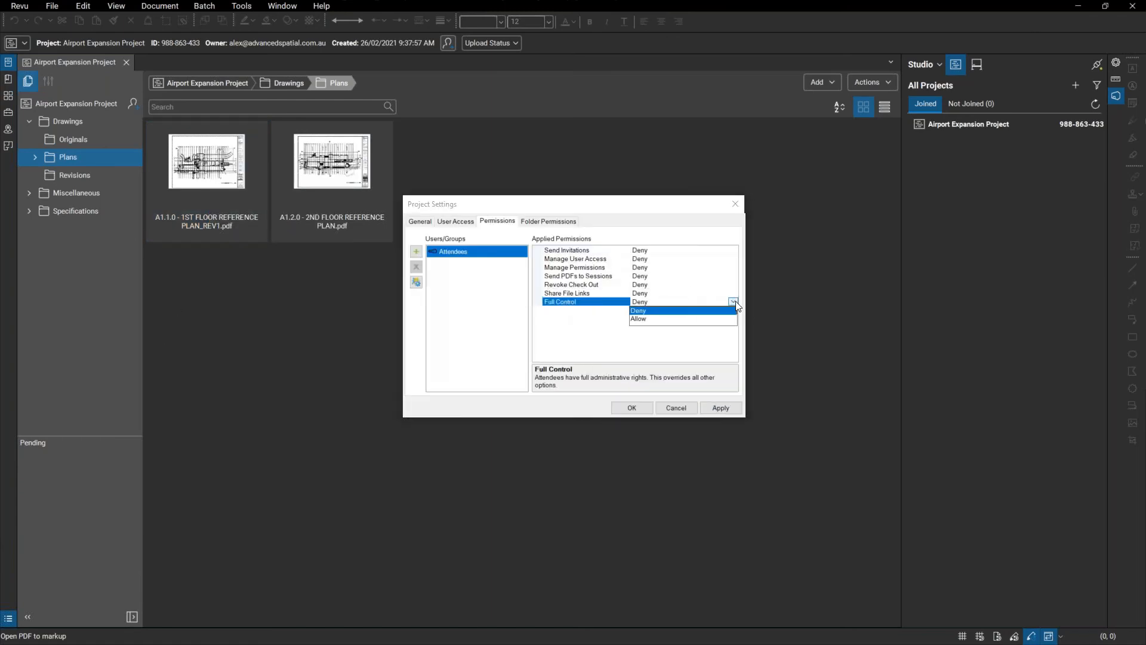
click(645, 320)
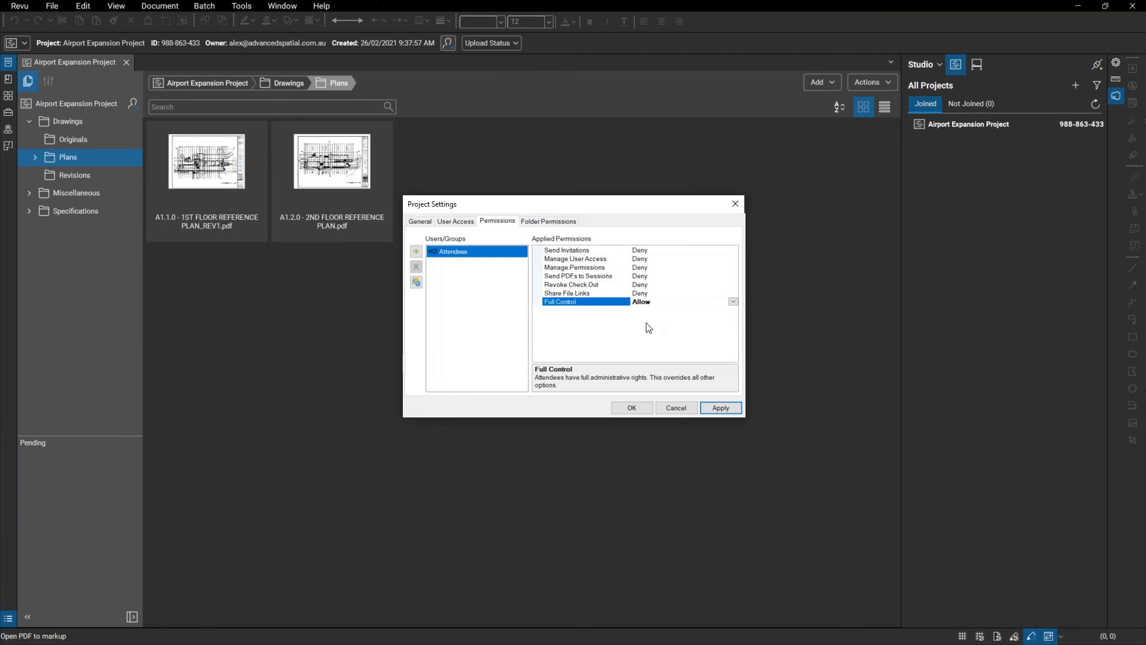
click(632, 408)
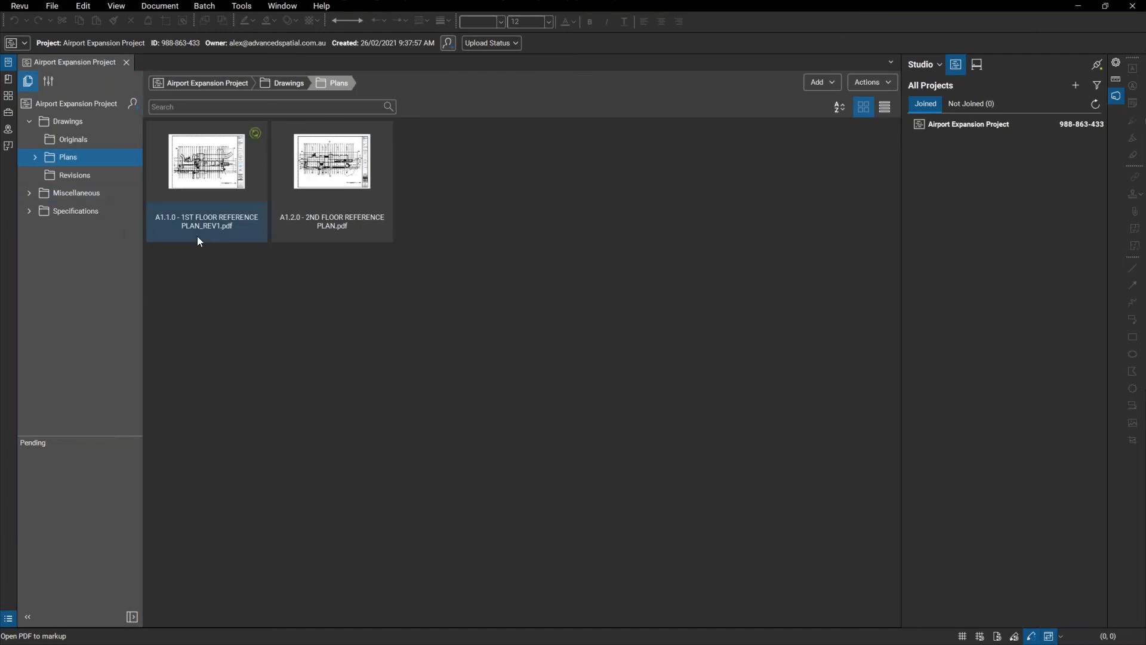
Step: Check out A1.1.0 - 1ST FLOOR REFERENCE PLAN_REV1.pdf from the Plans folder
right_click(204, 164)
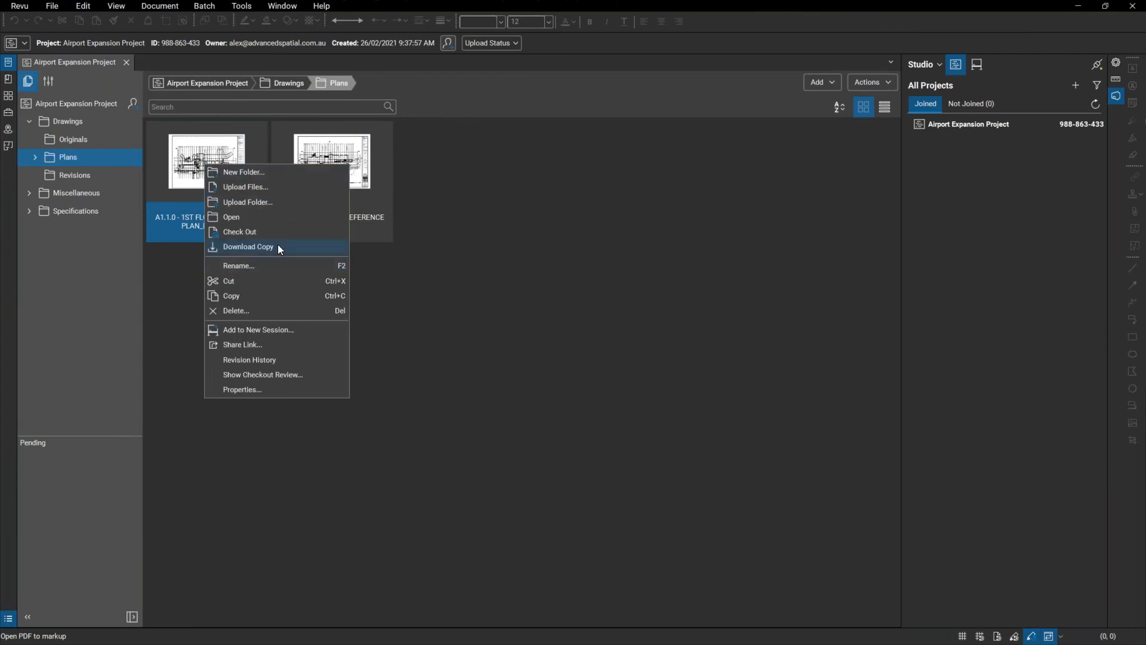
click(256, 231)
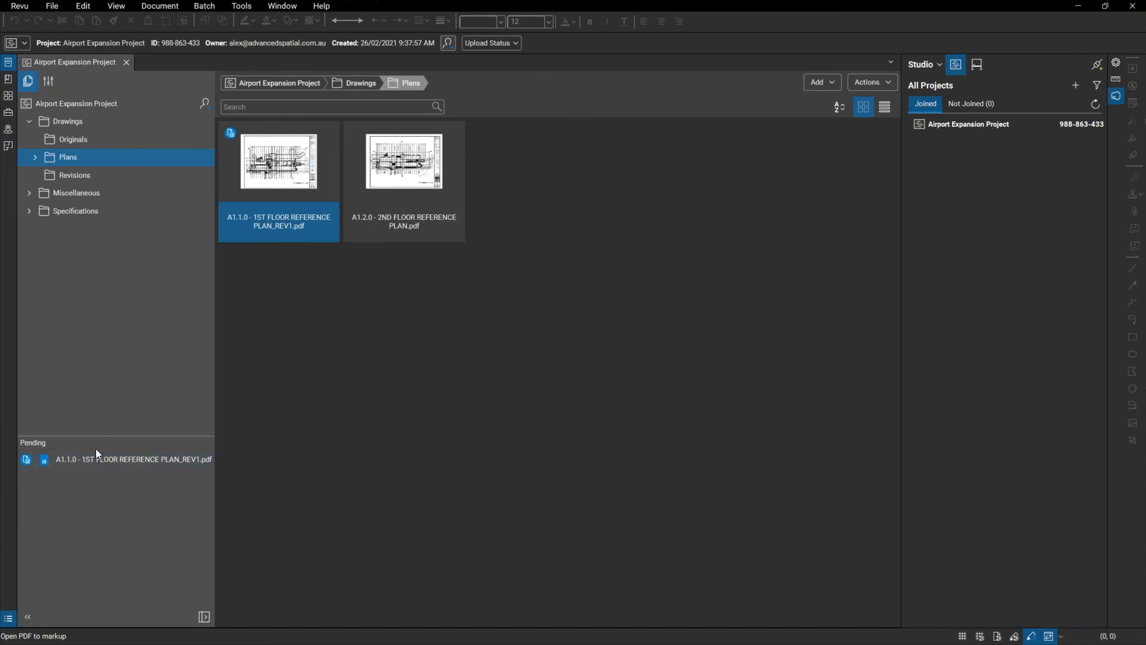
mouse_move(229, 131)
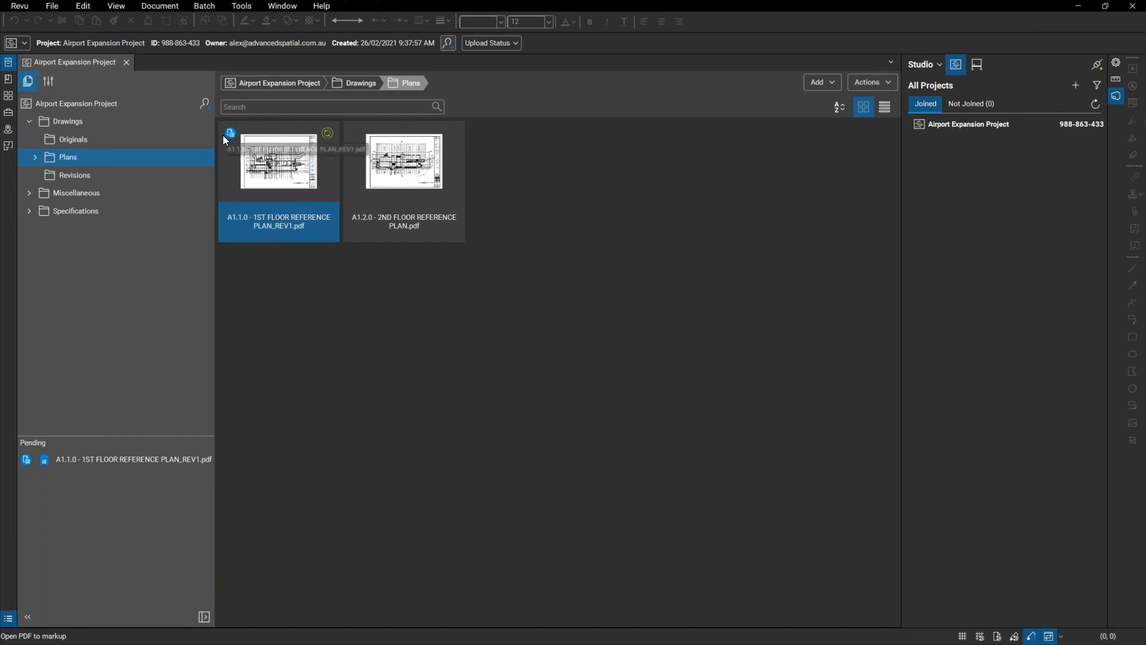
Step: Open the checked-out A1.1.0 - 1ST FLOOR REFERENCE PLAN_REV1.pdf from the pending files in Split View beside the project
right_click(232, 137)
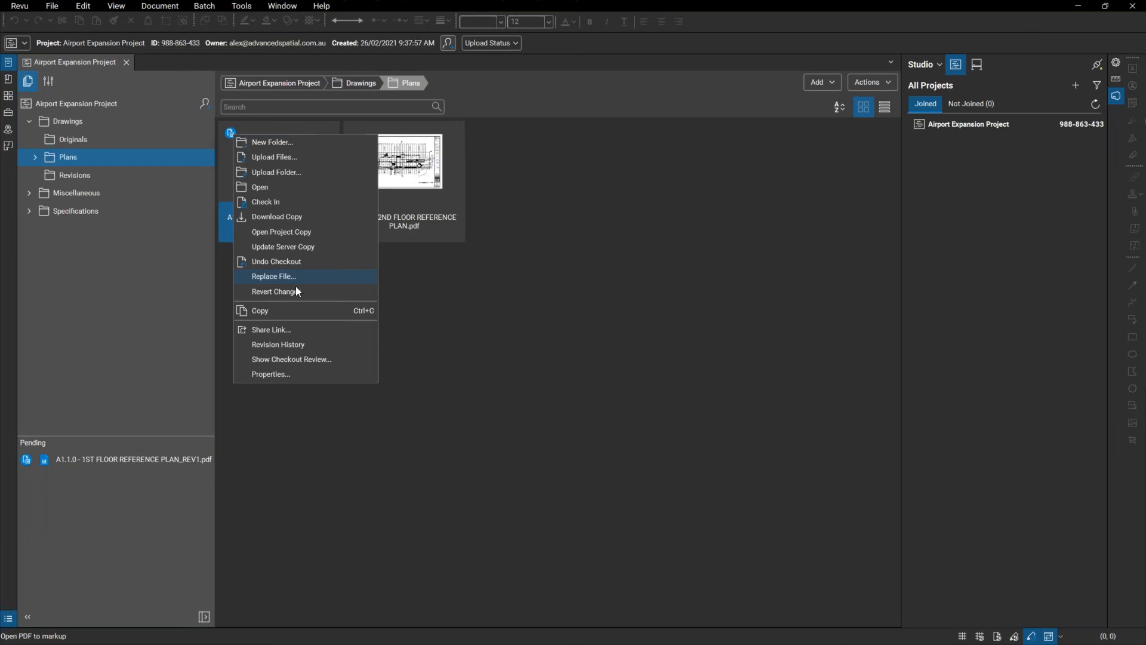
click(252, 474)
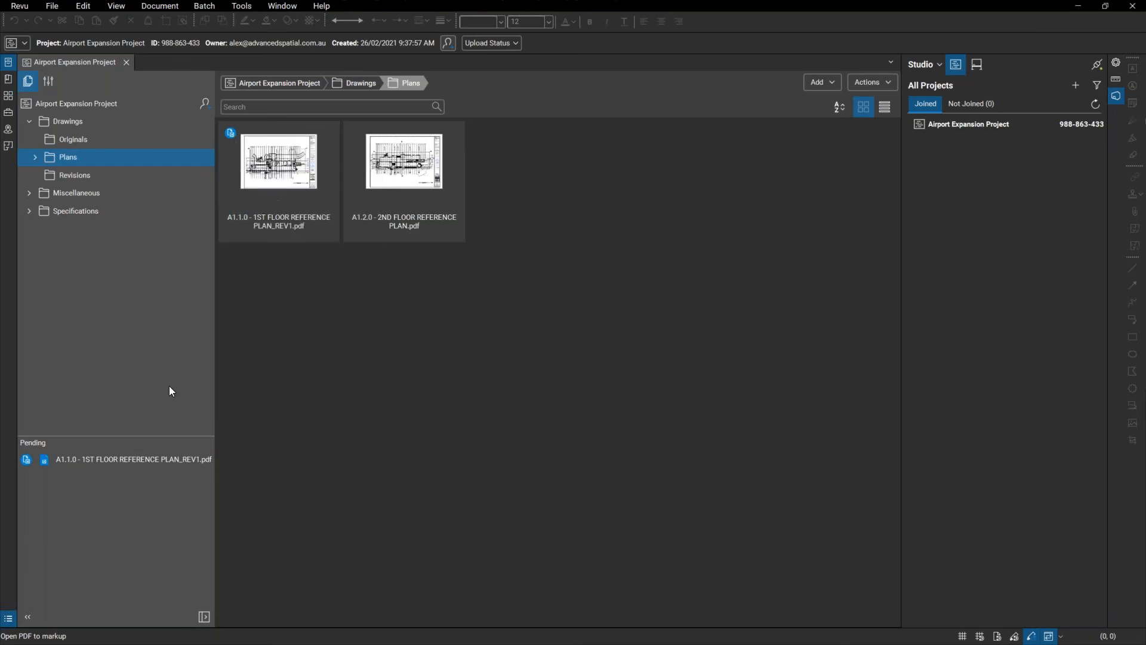
right_click(111, 459)
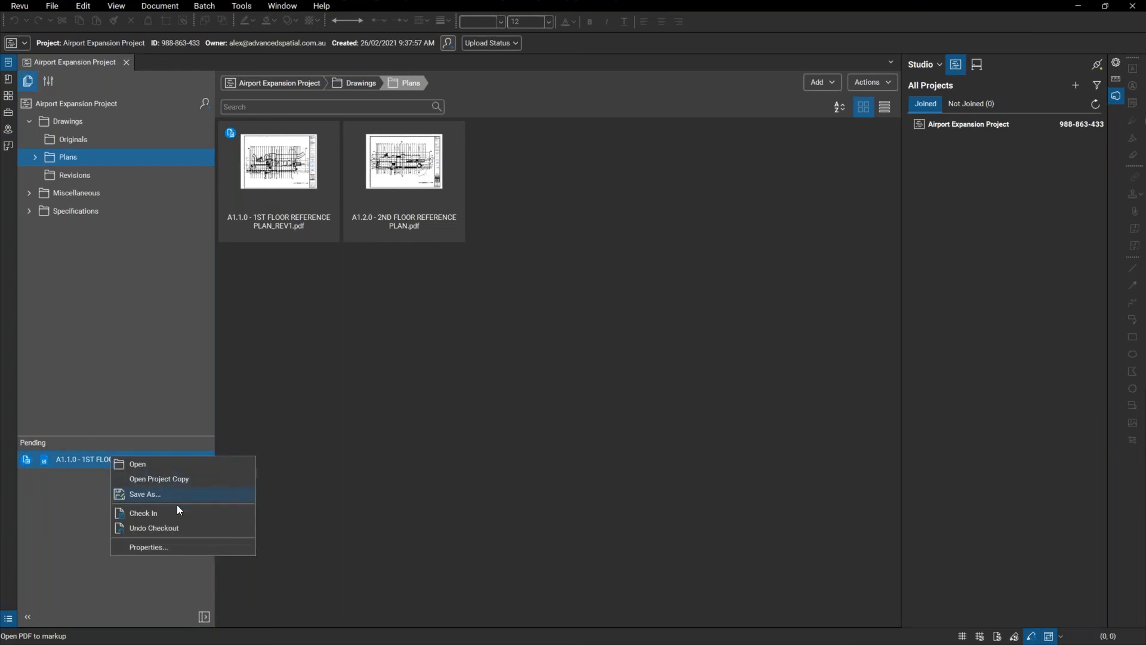
double_click(87, 459)
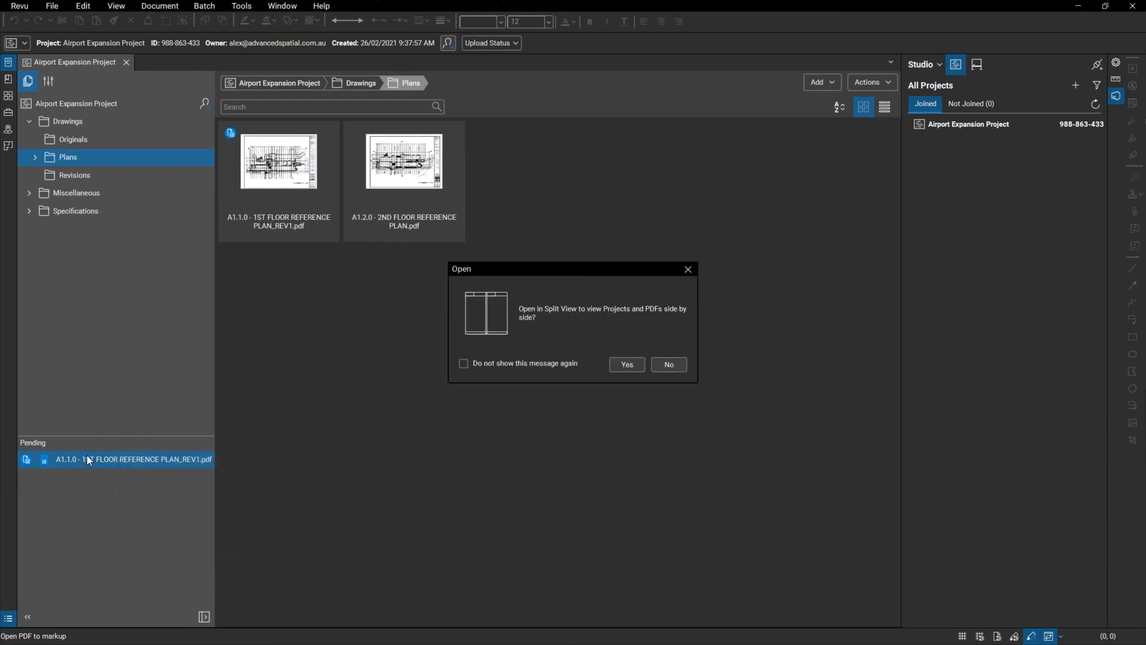
click(639, 362)
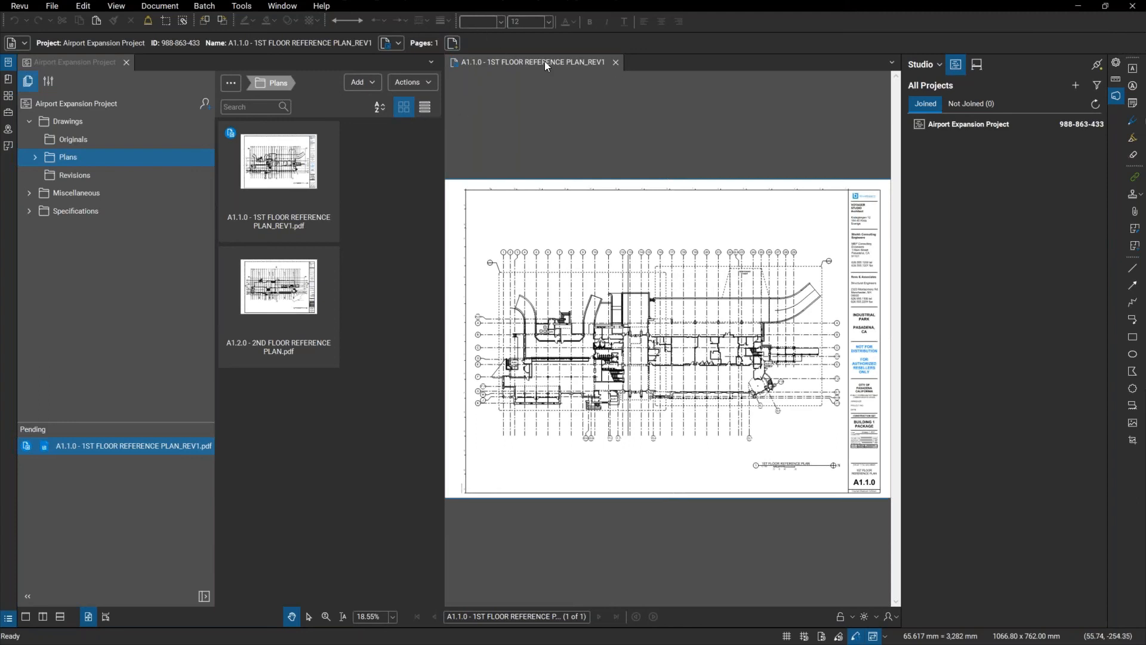
Step: Close the 1st floor plan and check it in as a minor version with the comment "Markups made on section 1"
click(614, 63)
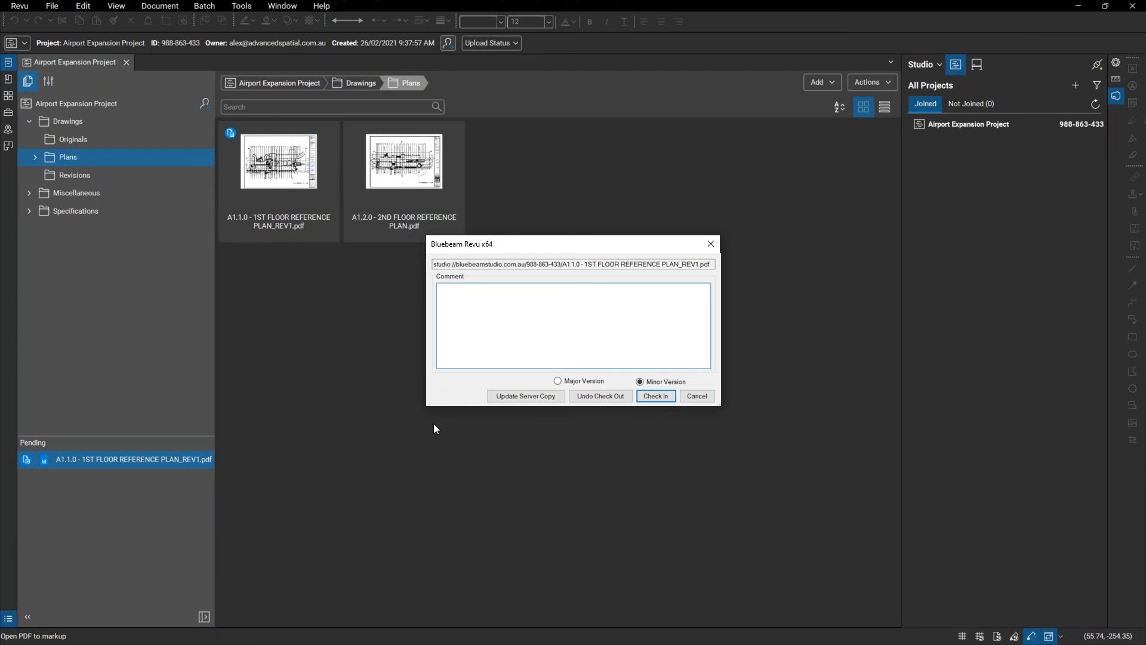
text(Markups made on)
text(tion 1)
click(652, 397)
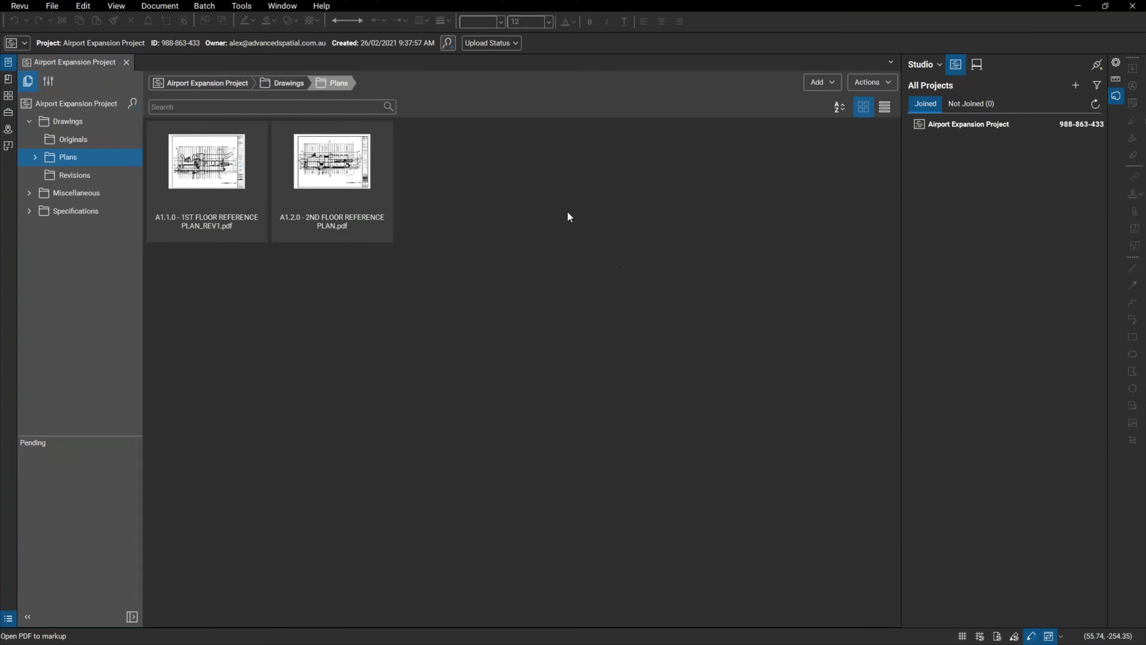
Step: Open the revision history of A1.1.0 - 1ST FLOOR REFERENCE PLAN_REV1.pdf and widen its window to examine the listed versions
right_click(204, 174)
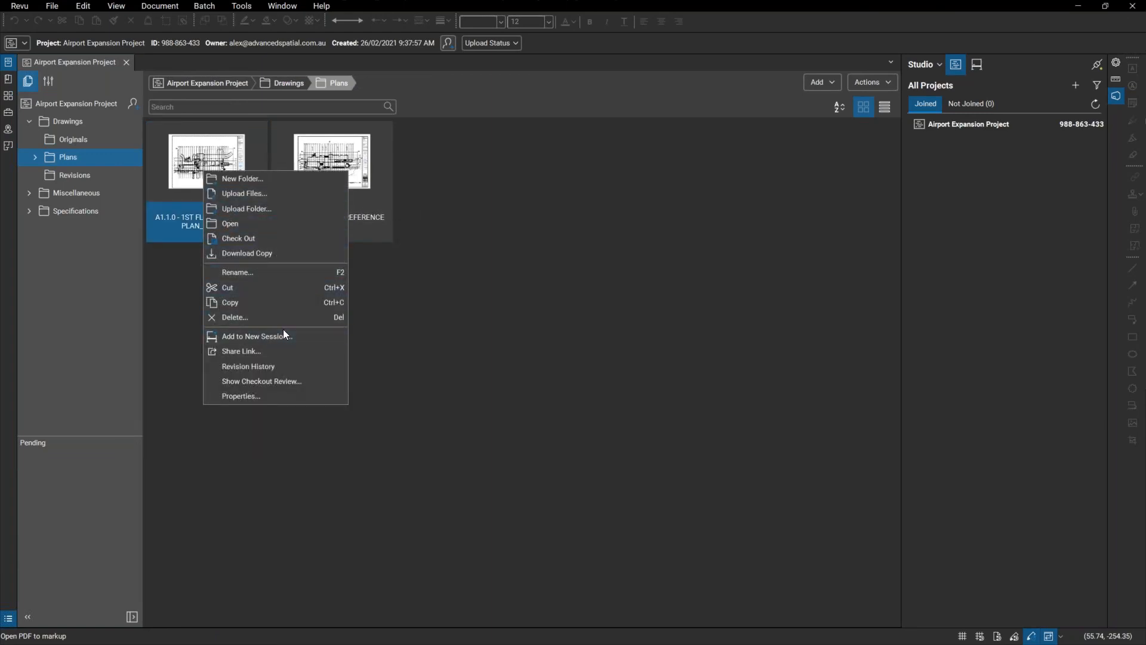
click(268, 369)
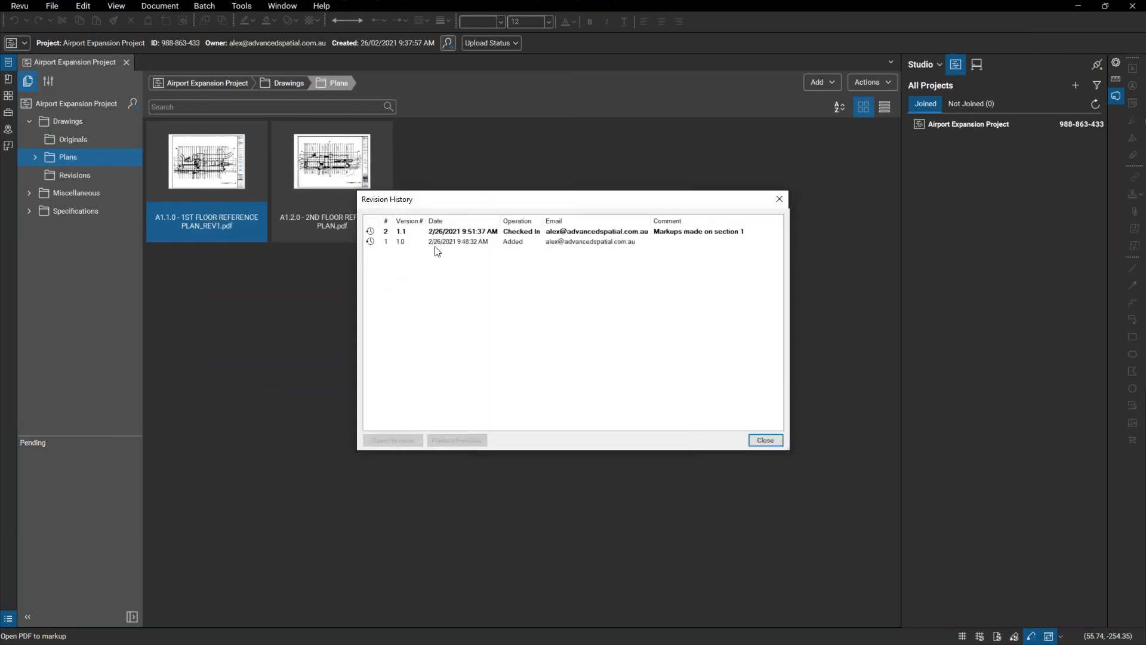
click(513, 242)
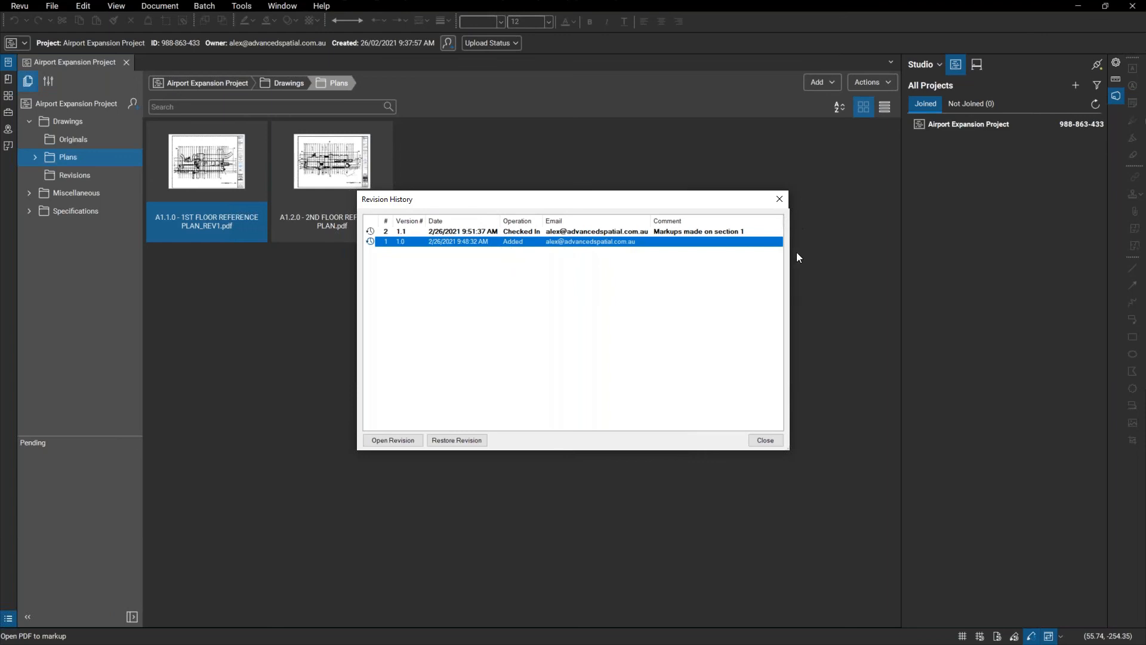
drag(796, 257, 958, 245)
click(674, 282)
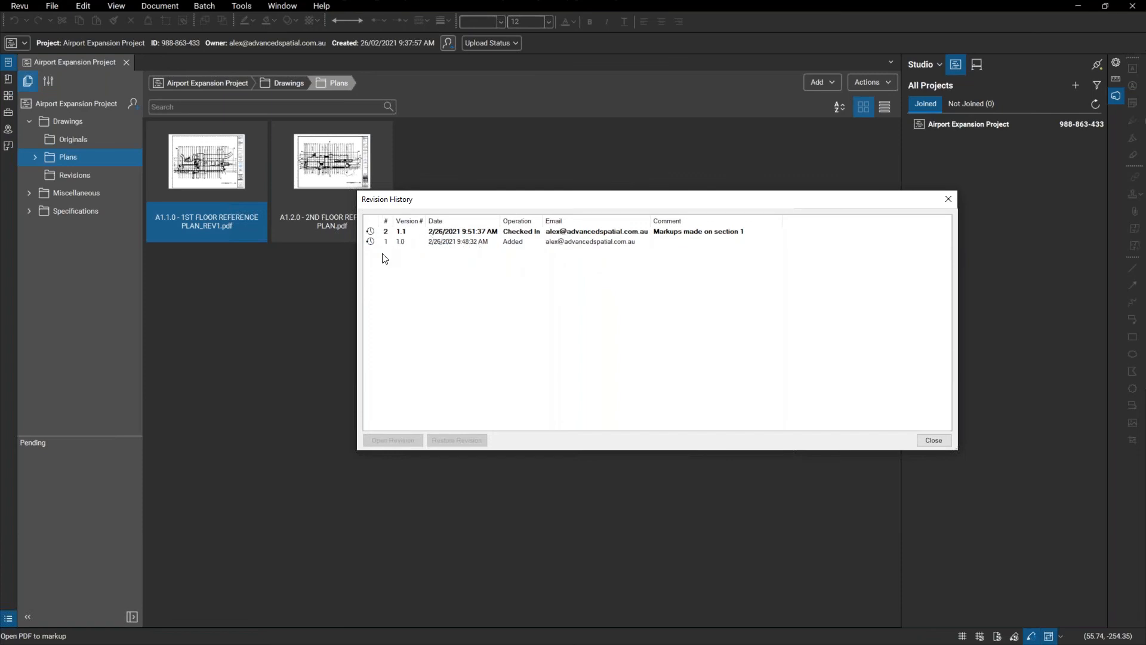
Step: Restore version 1.0 of the 1st floor plan from its revision history, and close the history and the opened plan
click(675, 233)
click(572, 312)
click(615, 245)
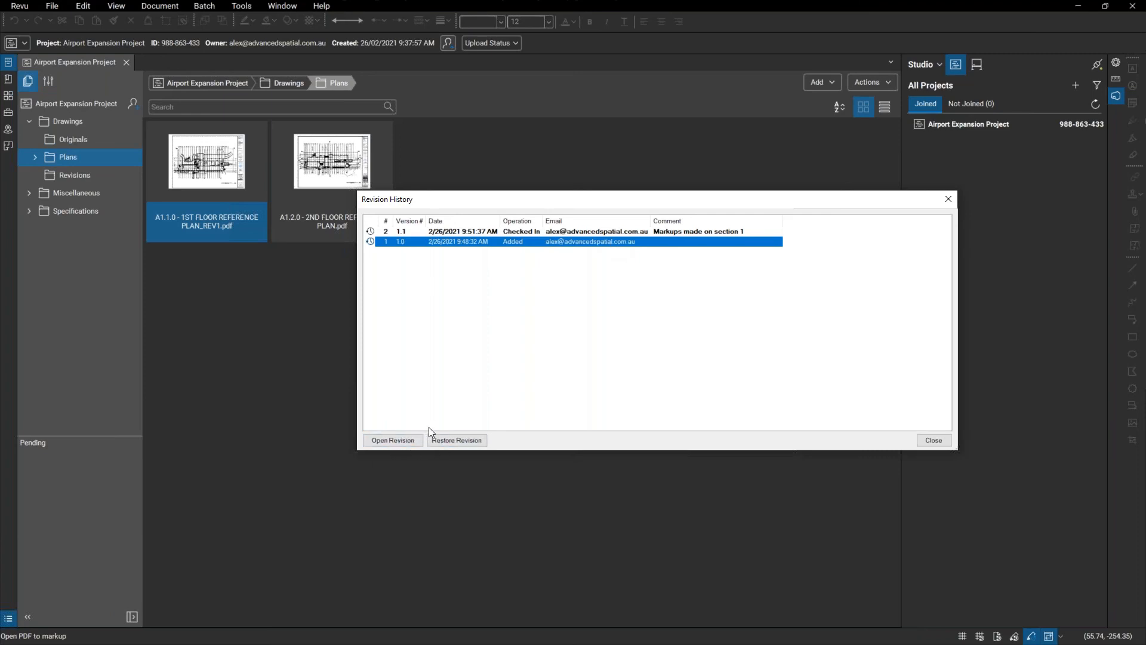
click(457, 440)
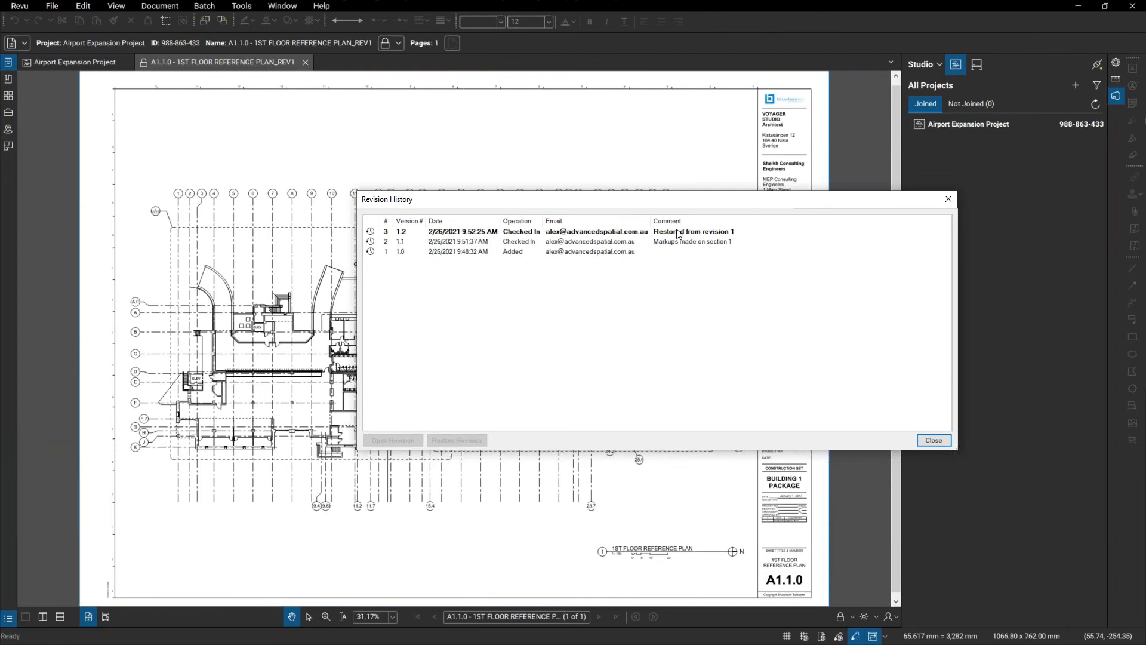
click(680, 232)
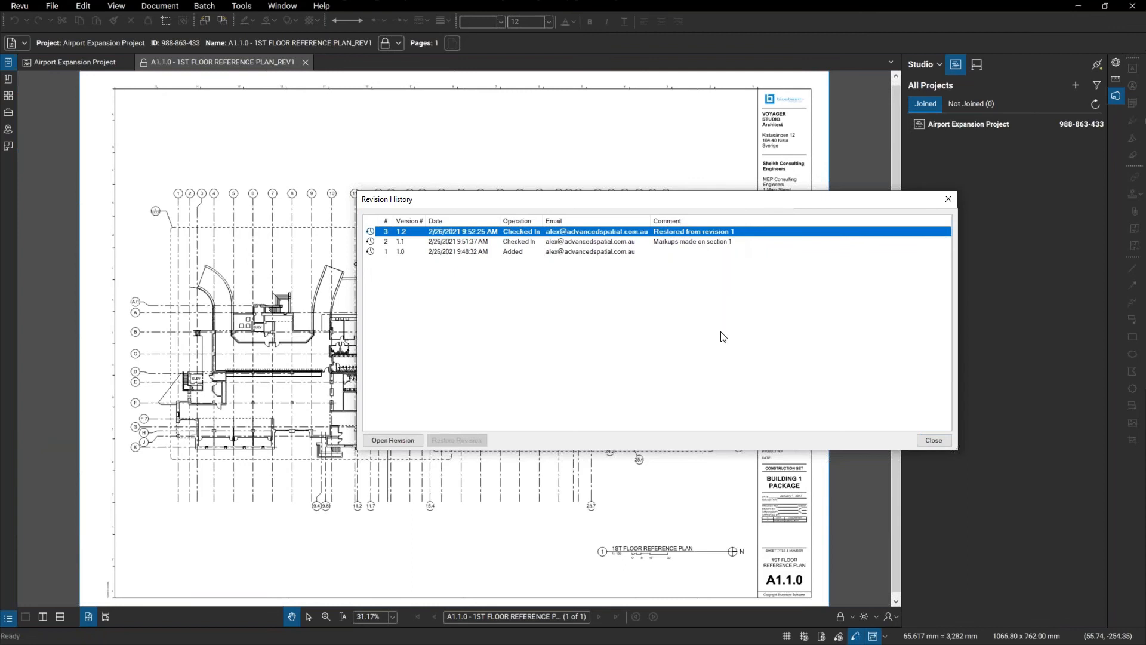
click(933, 440)
click(305, 62)
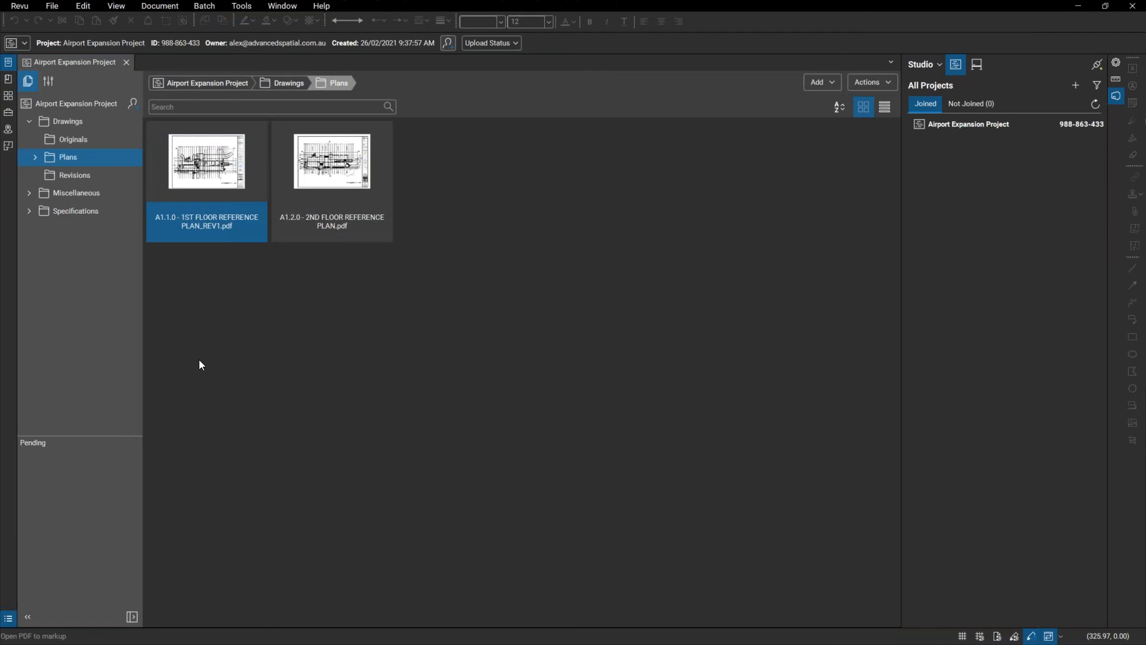
Step: Browse the project's Revisions, Originals, Plans, Miscellaneous, Specifications and Drawings folders to examine their contents
click(84, 174)
click(73, 141)
click(63, 156)
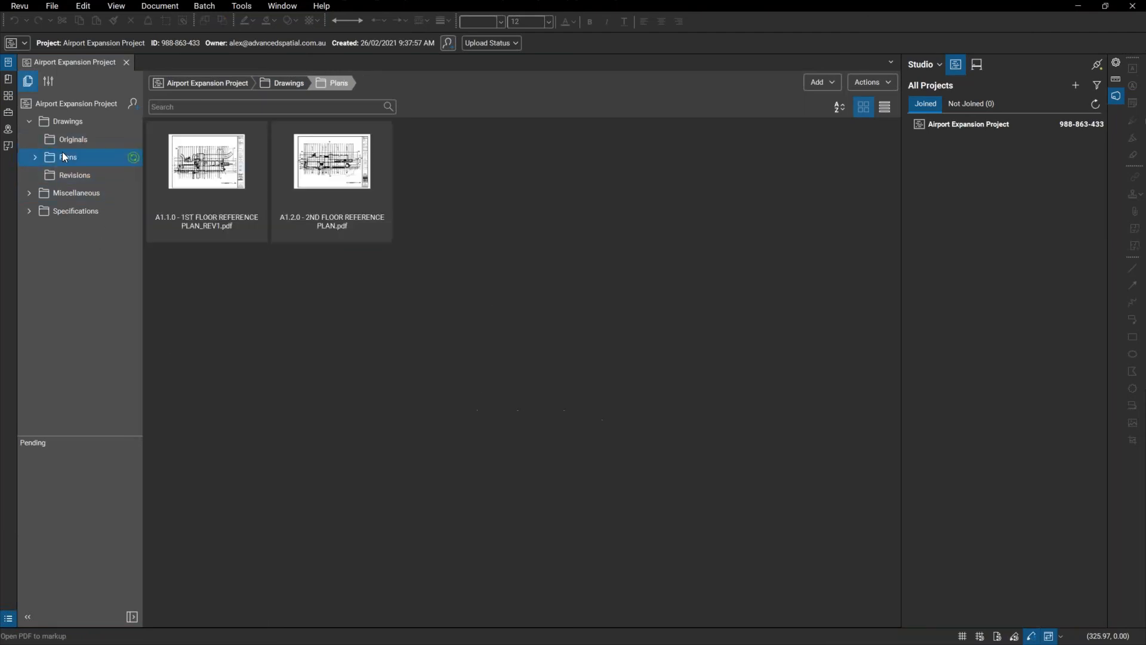
click(76, 192)
click(79, 210)
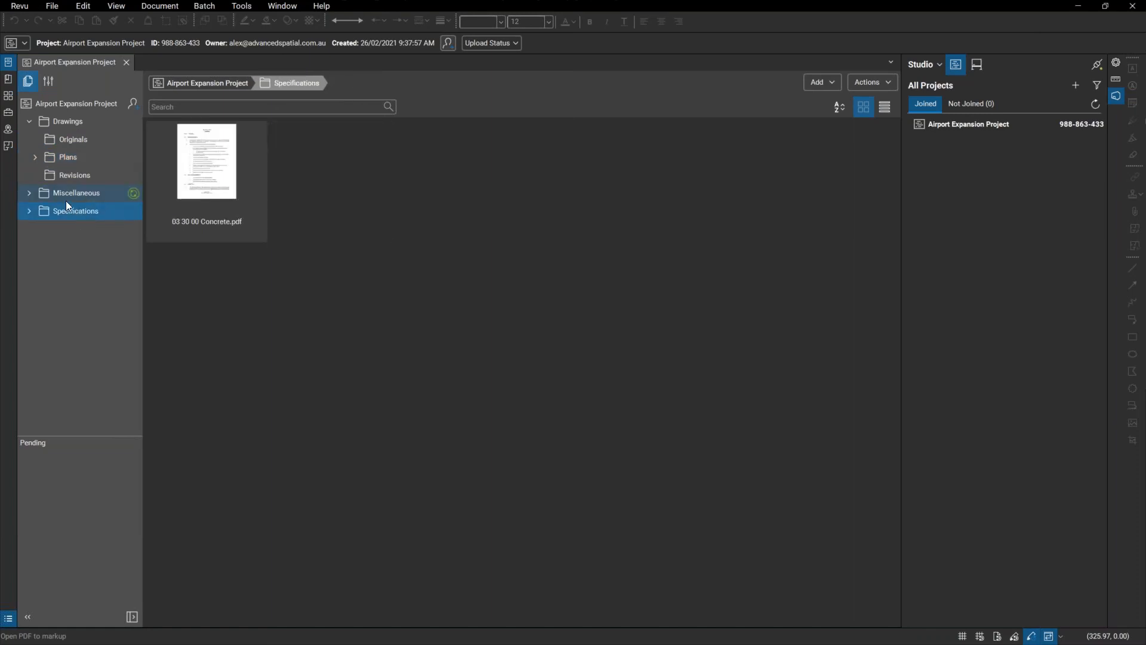
click(65, 194)
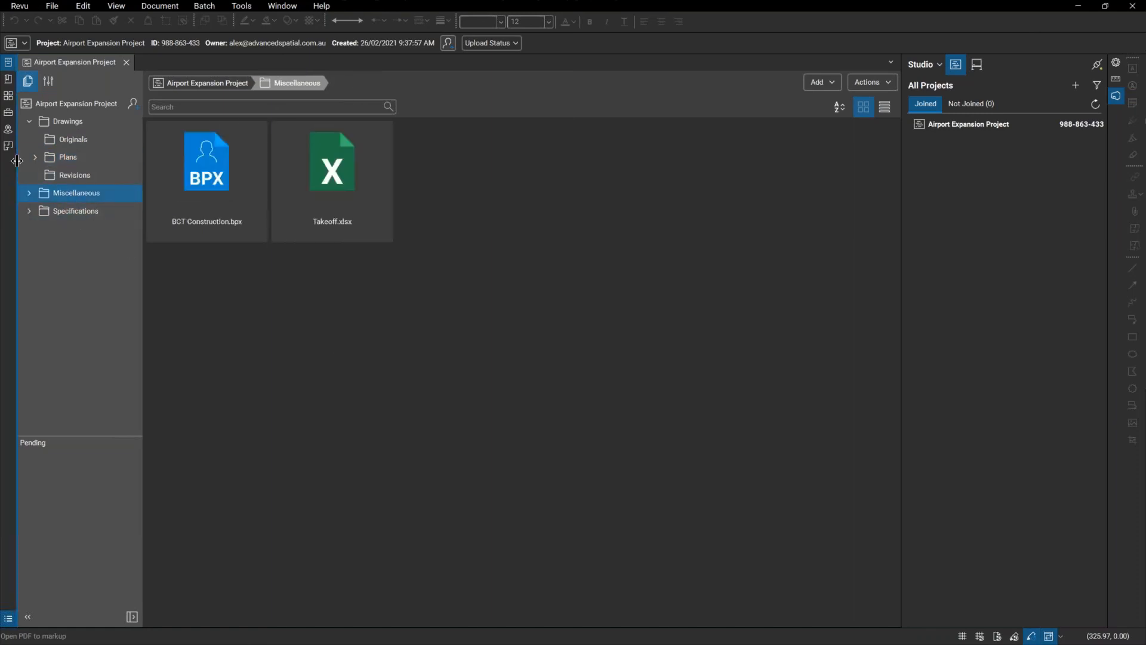
click(68, 121)
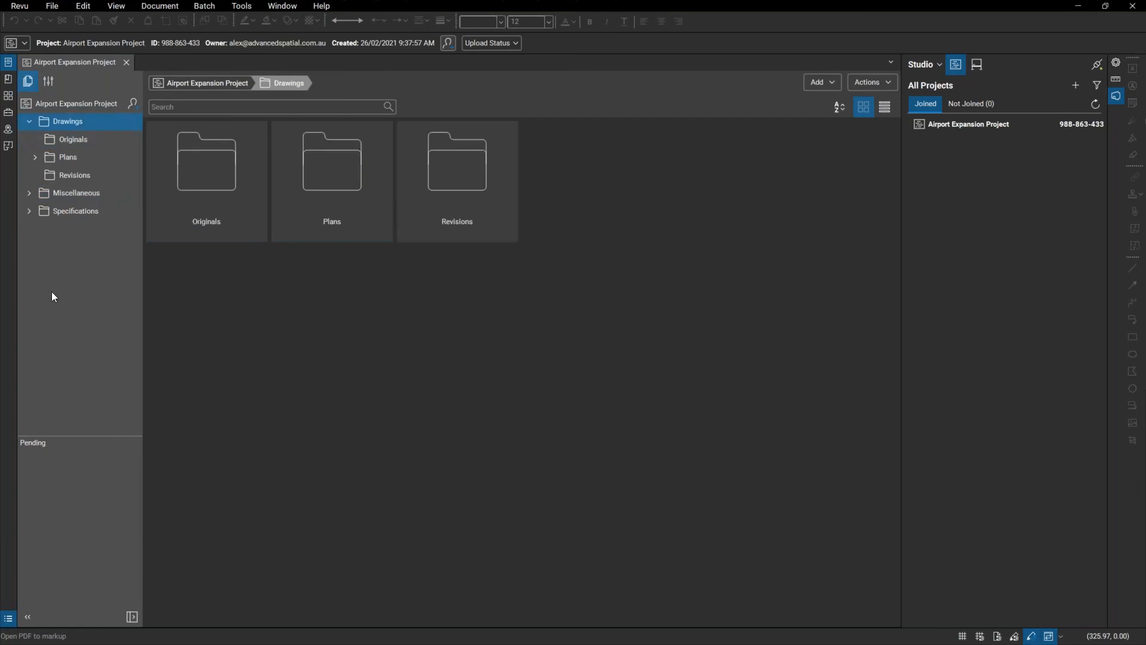